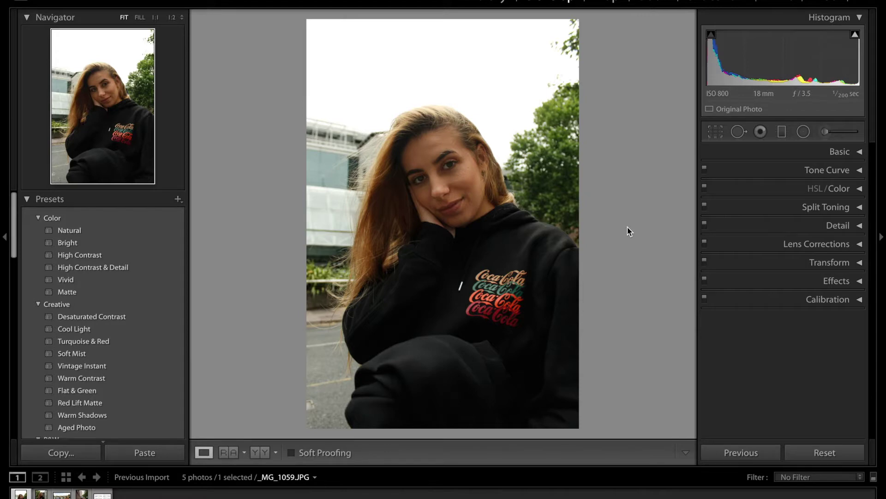
- Open the Calibration settings and examine the woman's skin tones up close
{"action": "left_click", "coordinate": [746, 301]}
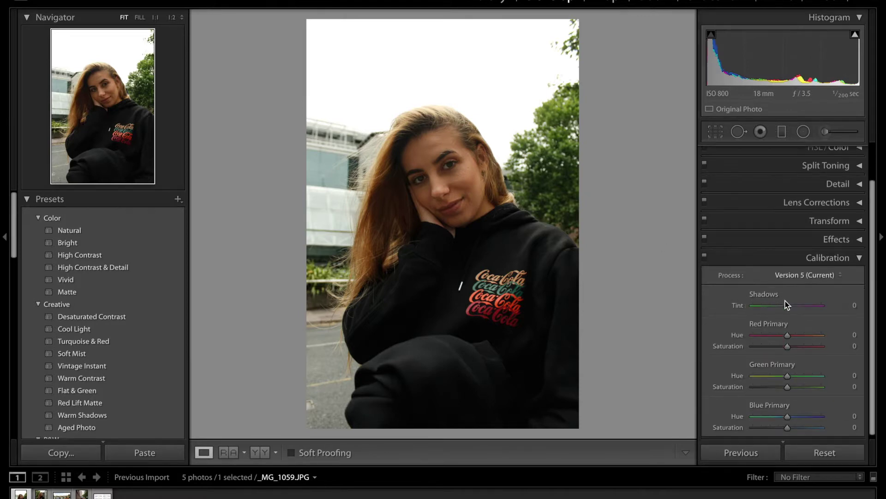
{"action": "left_click", "coordinate": [450, 178]}
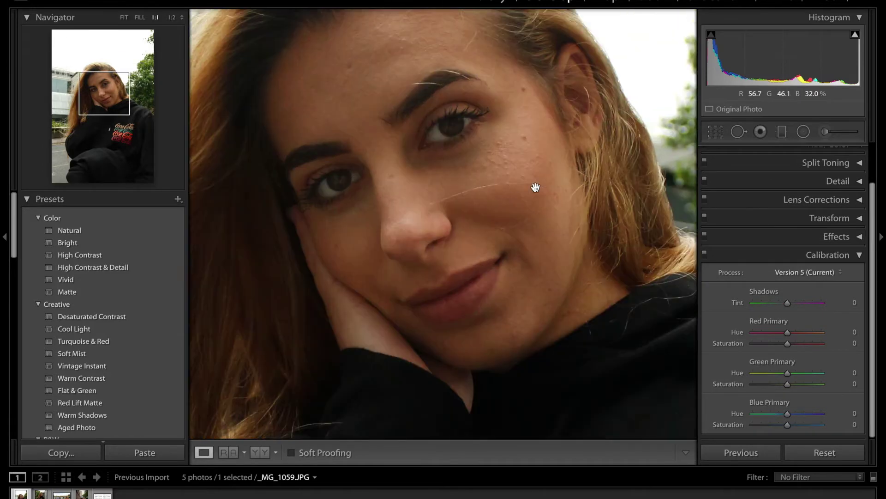
{"action": "left_click_drag", "start_coordinate": [535, 187], "coordinate": [530, 217]}
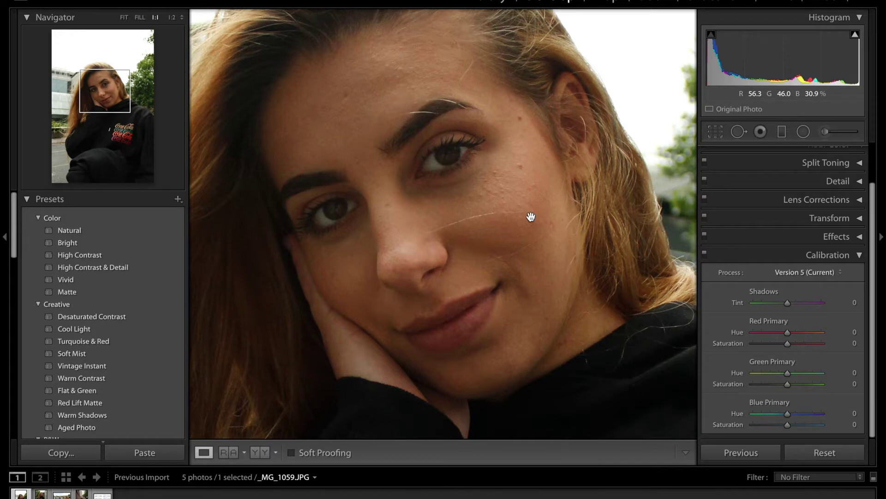
{"action": "left_click", "coordinate": [531, 217]}
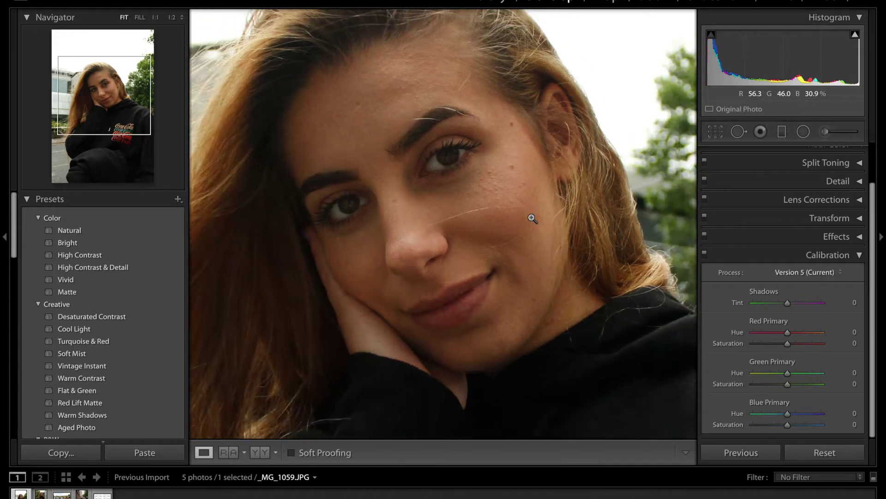
{"action": "scroll", "coordinate": [815, 165], "scroll_direction": "up", "scroll_amount": 3}
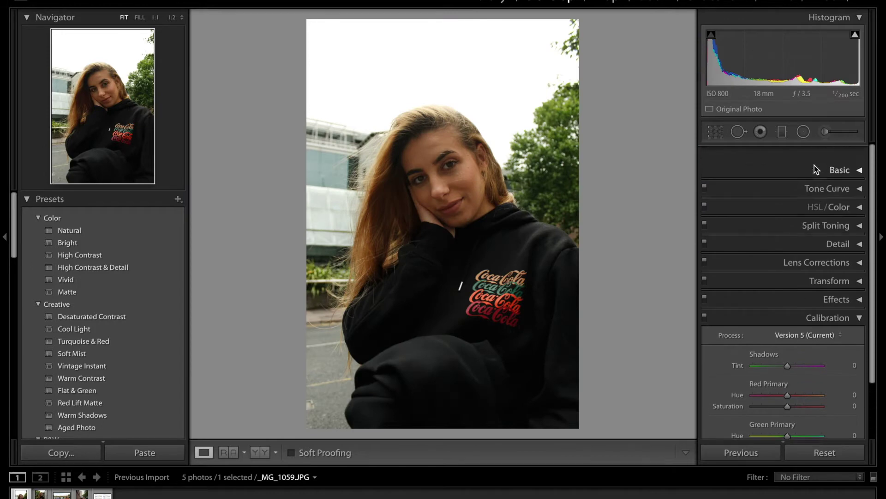
- Cool the white balance by setting Temp to -21, and check the face up close
{"action": "left_click", "coordinate": [847, 154]}
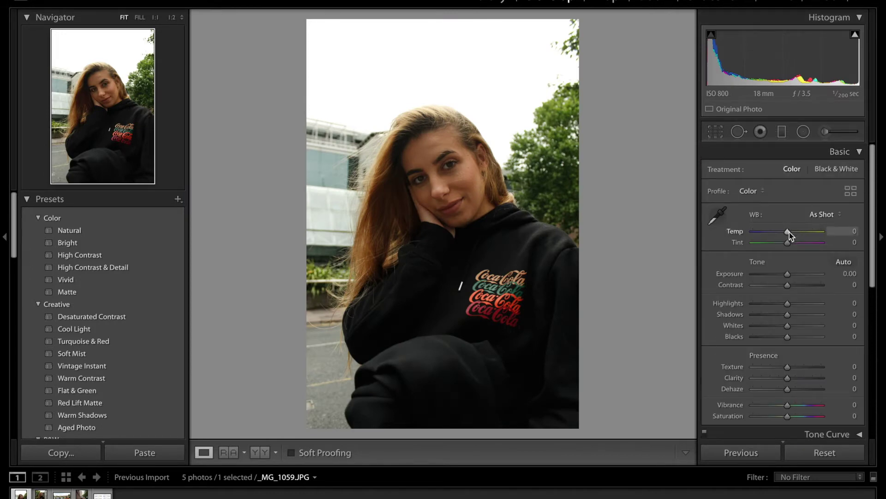
{"action": "left_click_drag", "start_coordinate": [789, 232], "coordinate": [782, 232]}
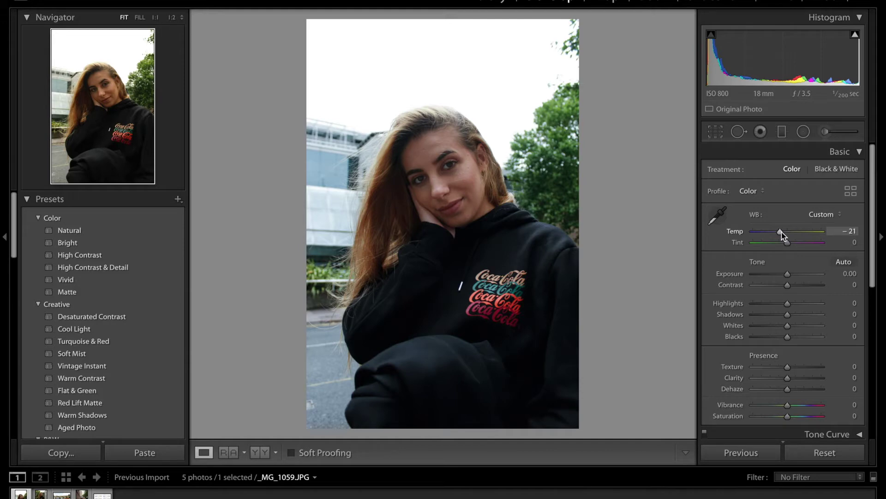
{"action": "left_click", "coordinate": [483, 202]}
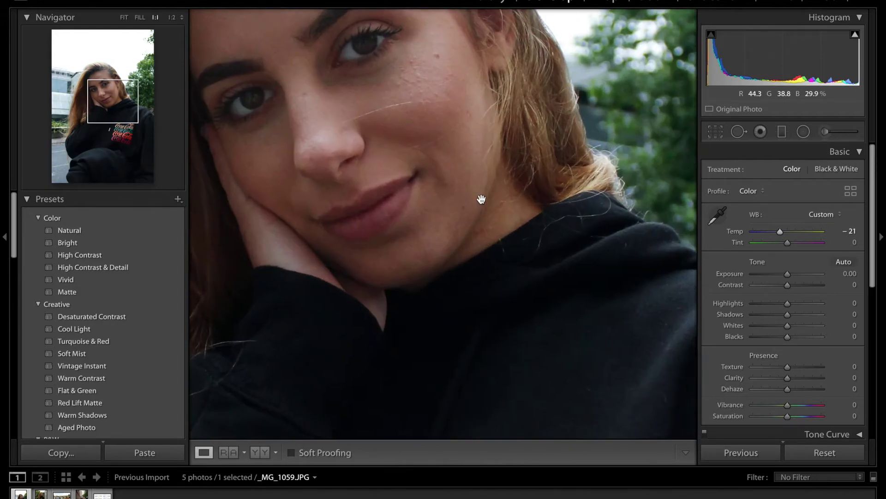
{"action": "left_click", "coordinate": [510, 152]}
{"action": "left_click", "coordinate": [457, 197]}
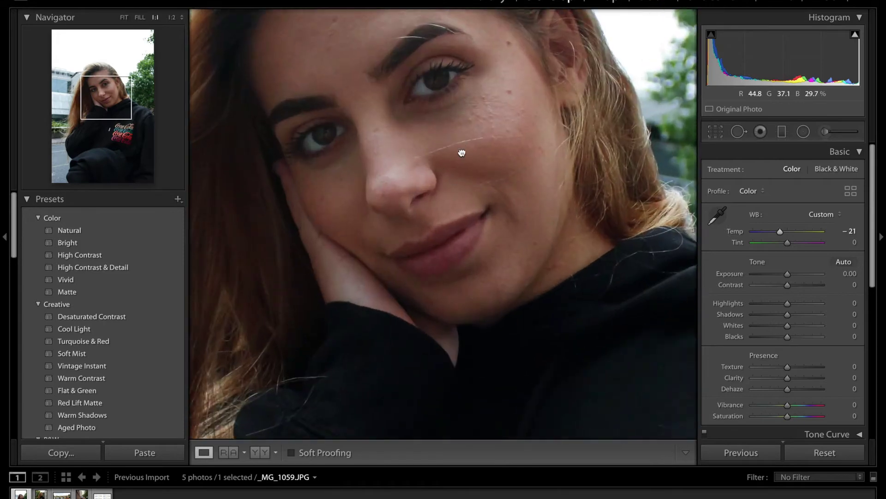
{"action": "left_click_drag", "start_coordinate": [462, 146], "coordinate": [462, 219]}
{"action": "left_click", "coordinate": [461, 219]}
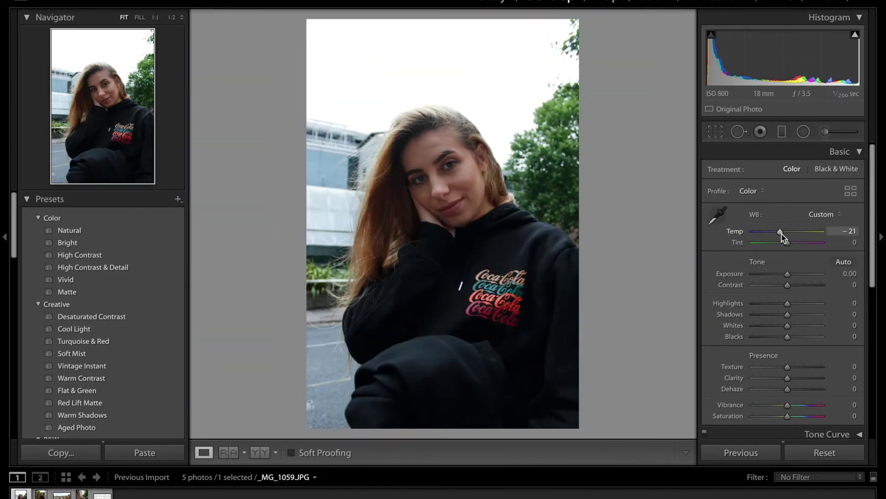
- Try a cooler white balance with Temp at -35 and check the skin tones up close
{"action": "left_click_drag", "start_coordinate": [783, 237], "coordinate": [778, 234]}
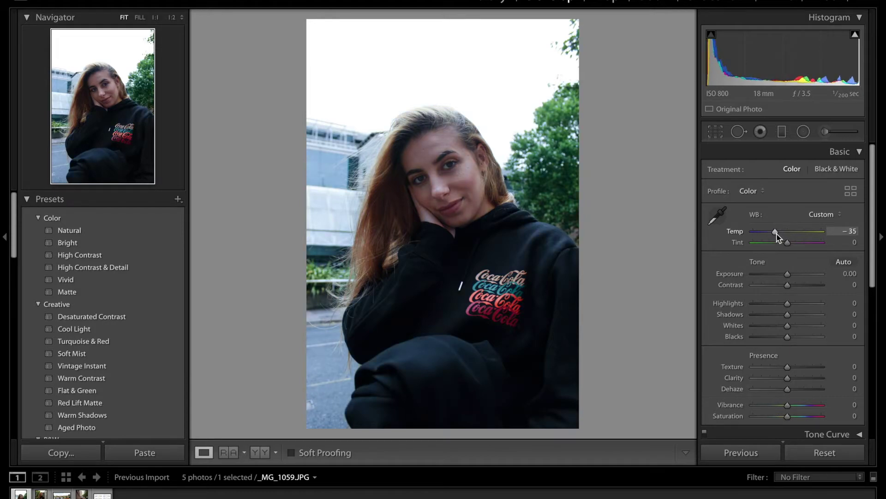
{"action": "left_click", "coordinate": [494, 187]}
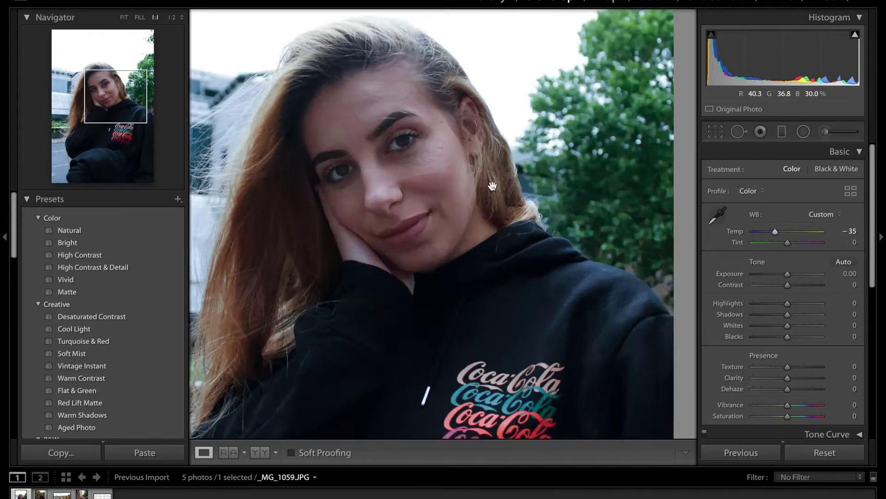
{"action": "left_click_drag", "start_coordinate": [442, 170], "coordinate": [560, 195]}
{"action": "left_click", "coordinate": [561, 196]}
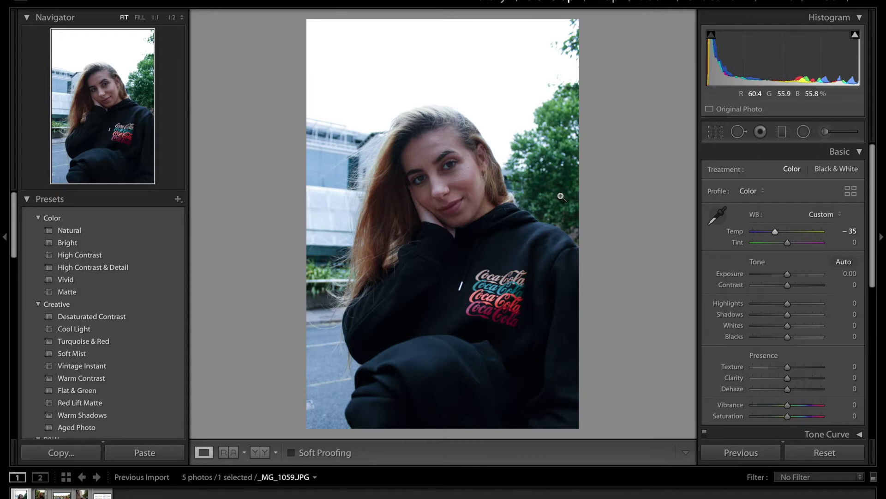
- Reset the white balance Temp and set it to -24
{"action": "double_click", "coordinate": [737, 232]}
{"action": "left_click_drag", "start_coordinate": [788, 232], "coordinate": [780, 232]}
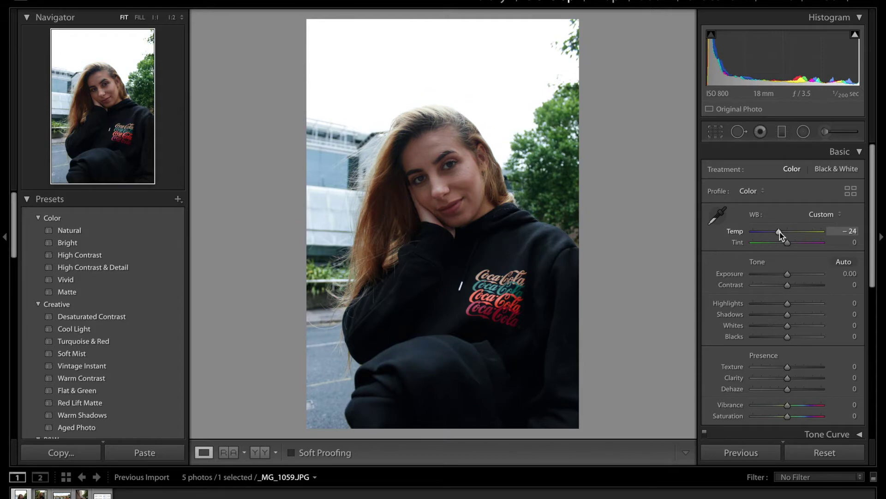
- Try a Calibration Shadows Tint of +100, inspect the face and hand up close, and reset the tint
{"action": "scroll", "coordinate": [780, 231], "scroll_direction": "down", "scroll_amount": 10}
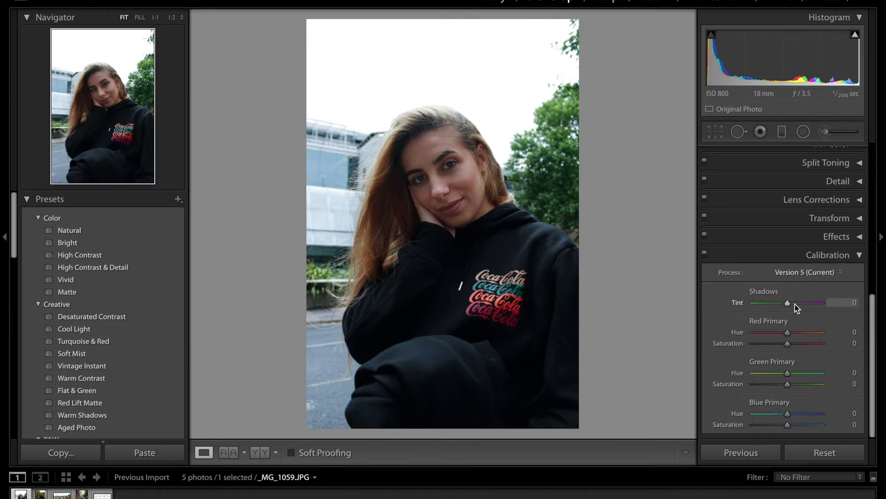
{"action": "left_click_drag", "start_coordinate": [791, 304], "coordinate": [831, 306]}
{"action": "left_click", "coordinate": [479, 263]}
{"action": "left_click_drag", "start_coordinate": [503, 190], "coordinate": [581, 381]}
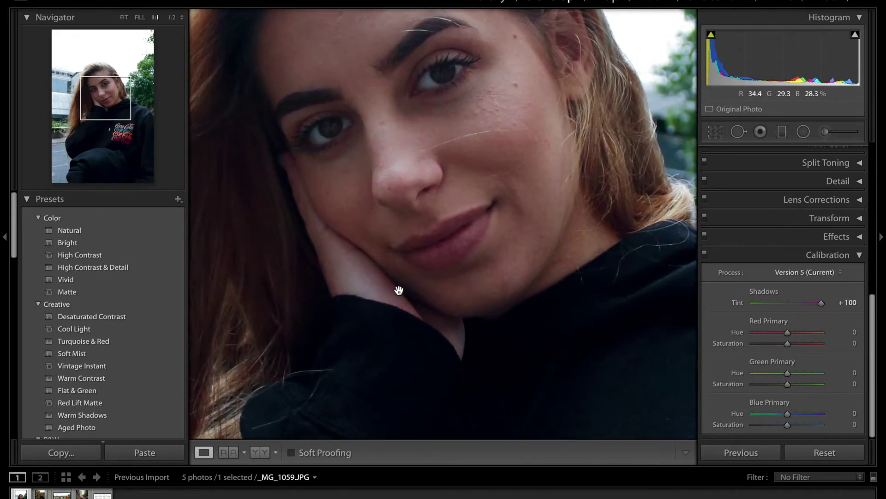
{"action": "left_click_drag", "start_coordinate": [367, 290], "coordinate": [452, 313]}
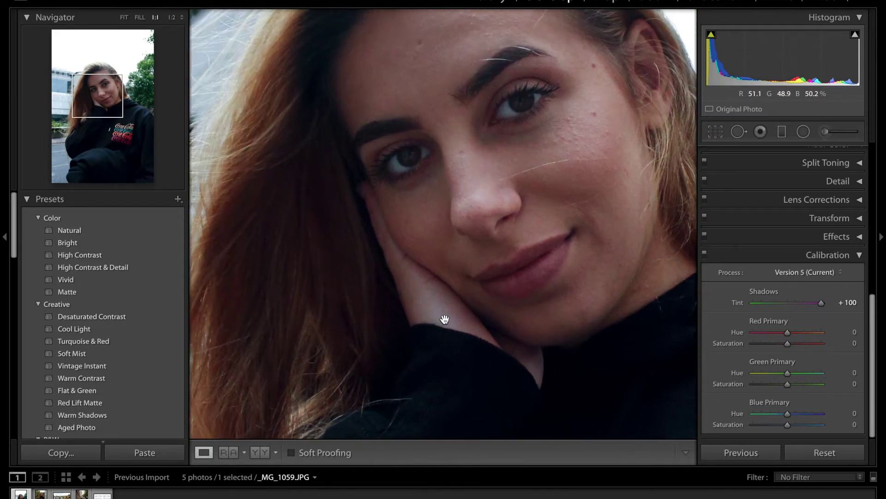
{"action": "left_click", "coordinate": [384, 316]}
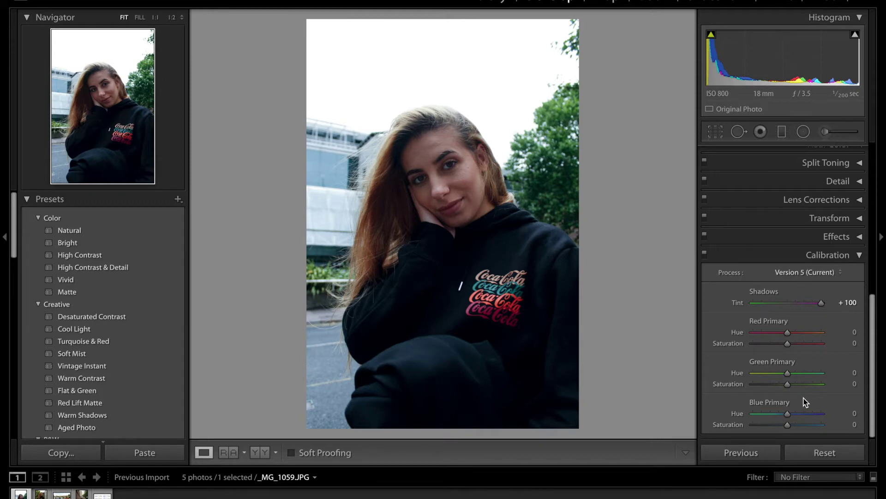
{"action": "double_click", "coordinate": [737, 302]}
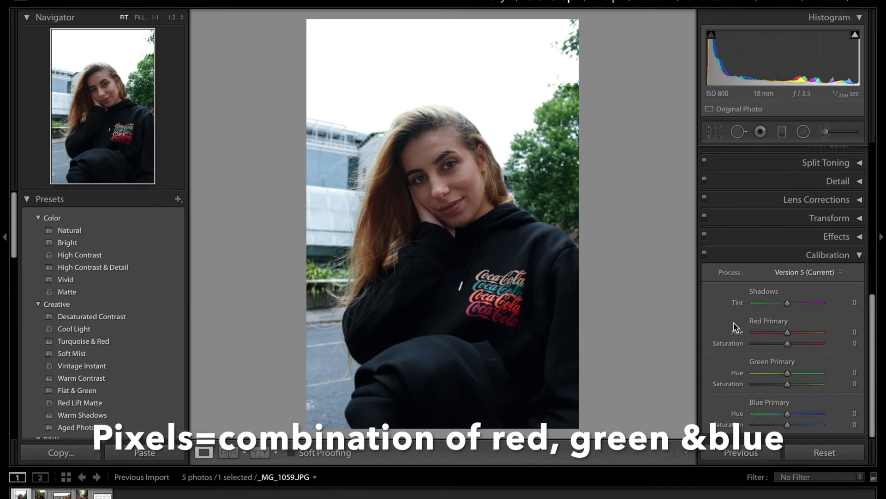
- Try the Red Primary Hue at +88 and a raised Green Primary Hue, resetting each one
{"action": "scroll", "coordinate": [755, 263], "scroll_direction": "up", "scroll_amount": 5}
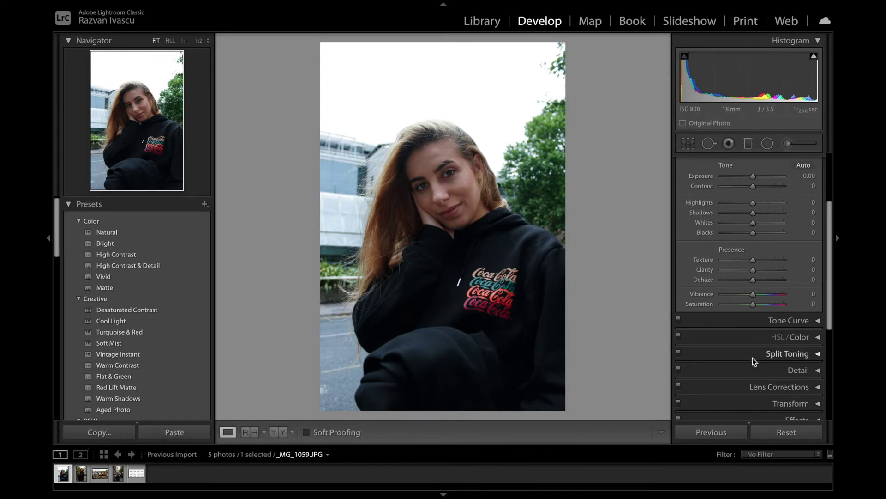
{"action": "scroll", "coordinate": [753, 358], "scroll_direction": "down", "scroll_amount": 5}
{"action": "scroll", "coordinate": [753, 357], "scroll_direction": "up", "scroll_amount": 1}
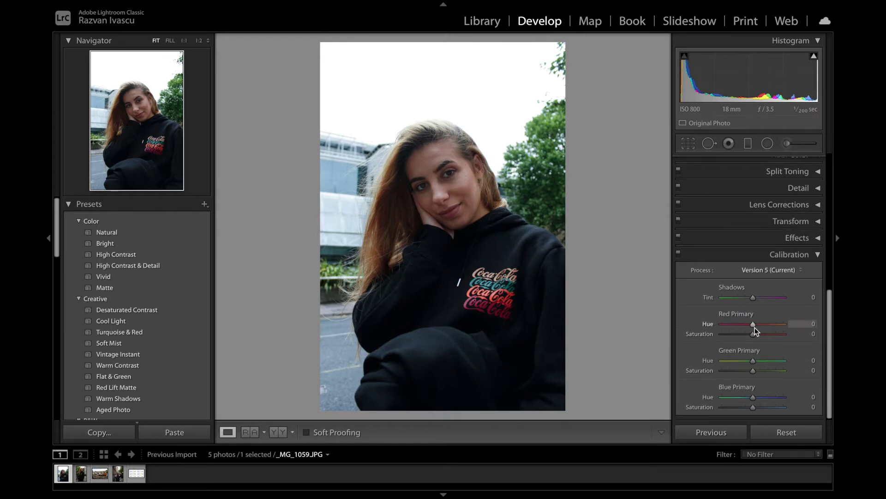
{"action": "left_click_drag", "start_coordinate": [753, 326], "coordinate": [780, 327]}
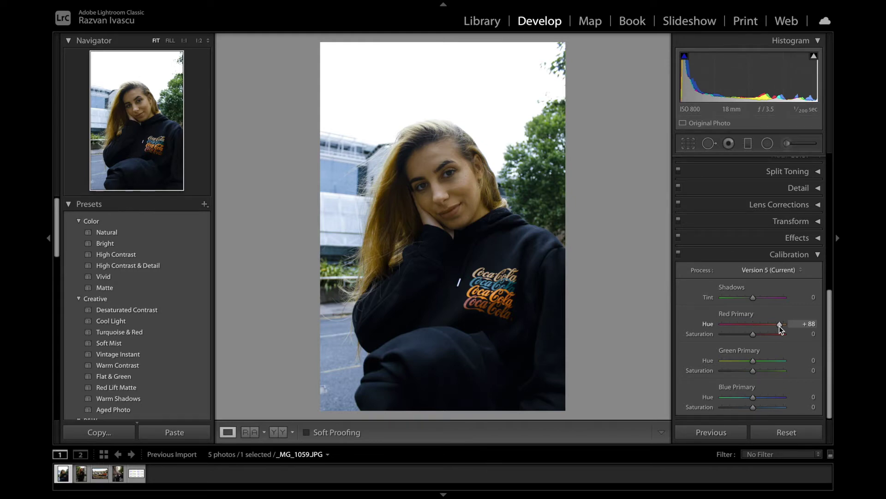
{"action": "double_click", "coordinate": [710, 324]}
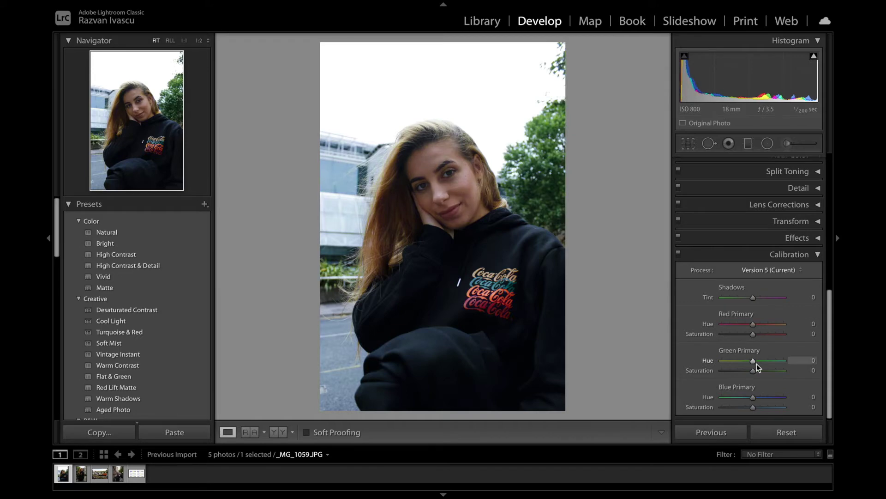
{"action": "left_click_drag", "start_coordinate": [754, 362], "coordinate": [776, 361]}
{"action": "double_click", "coordinate": [707, 360]}
{"action": "key", "text": "plus"}
{"action": "key", "text": "plus"}
{"action": "key", "text": "plus"}
{"action": "key", "text": "plus"}
{"action": "key", "text": "plus"}
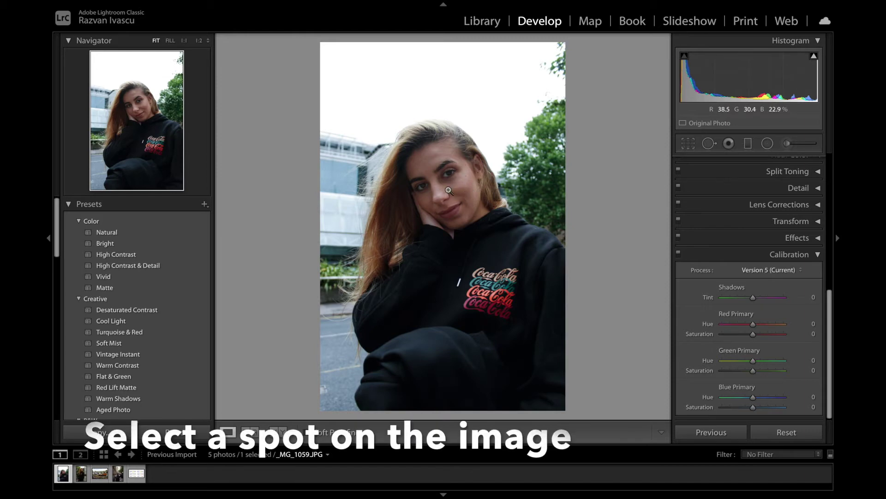
- Examine the skin tones on the woman's cheek and forehead up close
{"action": "left_click", "coordinate": [451, 187]}
{"action": "left_click_drag", "start_coordinate": [451, 186], "coordinate": [465, 250]}
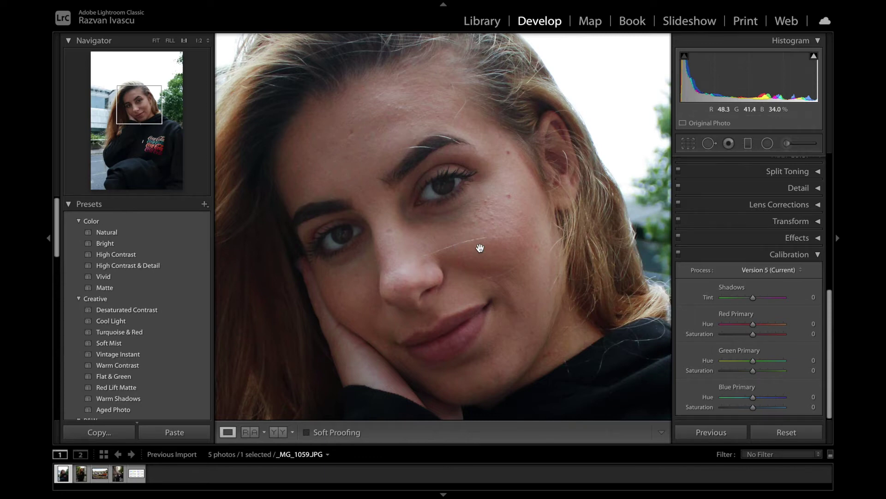
{"action": "left_click", "coordinate": [480, 249]}
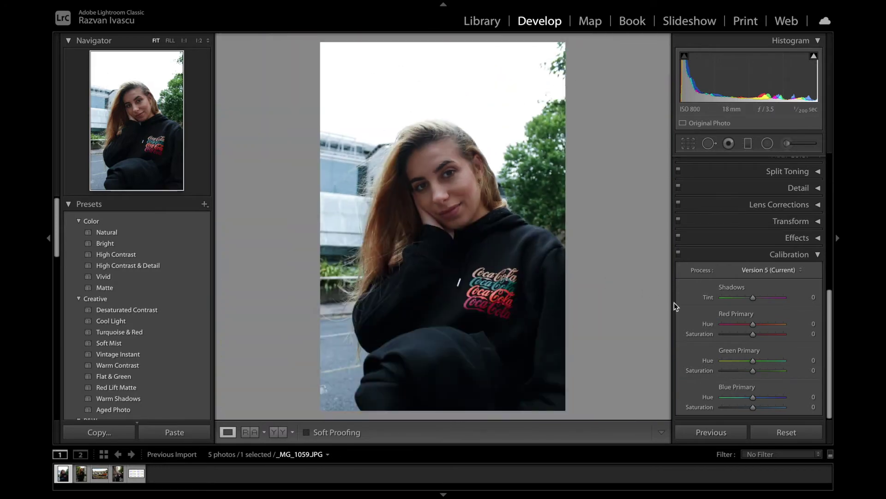
- Set the Red Primary Hue to -20 and Saturation to -53, and check the skin up close
{"action": "left_click", "coordinate": [746, 324]}
{"action": "key", "text": "z"}
{"action": "left_click_drag", "start_coordinate": [742, 332], "coordinate": [736, 337]}
{"action": "left_click", "coordinate": [536, 236]}
{"action": "left_click_drag", "start_coordinate": [446, 188], "coordinate": [497, 215]}
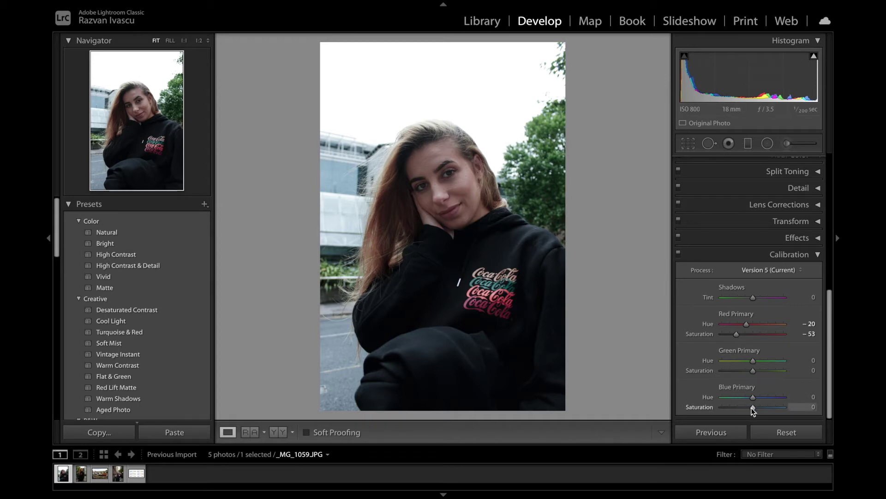
- Set the Blue Primary Saturation to +50 and Hue to +6, and check the face up close
{"action": "mouse_move", "coordinate": [755, 408]}
{"action": "left_mouse_down"}
{"action": "mouse_move", "coordinate": [770, 408]}
{"action": "mouse_move", "coordinate": [765, 397]}
{"action": "mouse_move", "coordinate": [741, 399]}
{"action": "mouse_move", "coordinate": [756, 397]}
{"action": "left_mouse_up"}
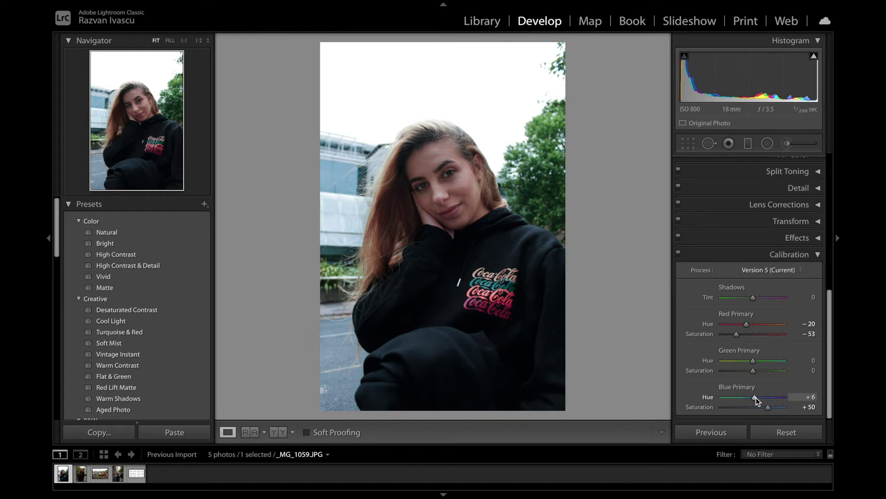
{"action": "left_click", "coordinate": [466, 192]}
{"action": "left_click", "coordinate": [467, 200]}
- Set the Green Primary Hue to +33 and Saturation to -29, and check the face up close
{"action": "left_click_drag", "start_coordinate": [753, 360], "coordinate": [764, 363]}
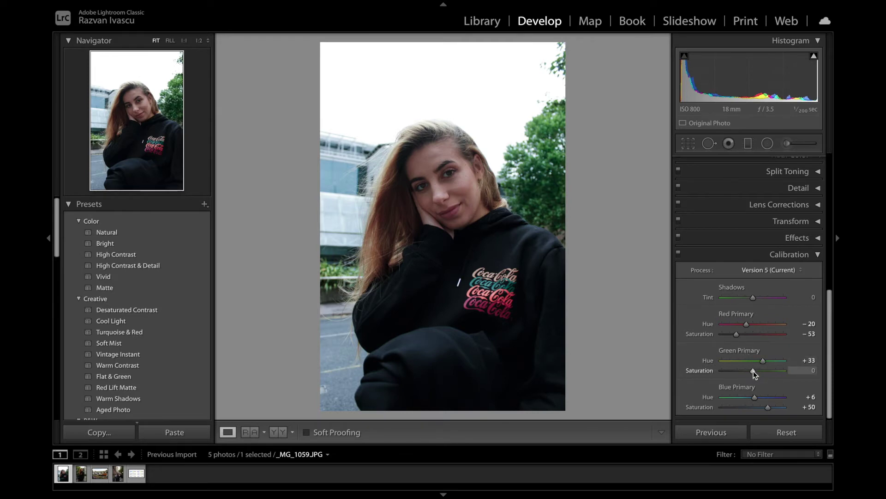
{"action": "left_click_drag", "start_coordinate": [753, 370], "coordinate": [740, 371]}
{"action": "left_click", "coordinate": [453, 182]}
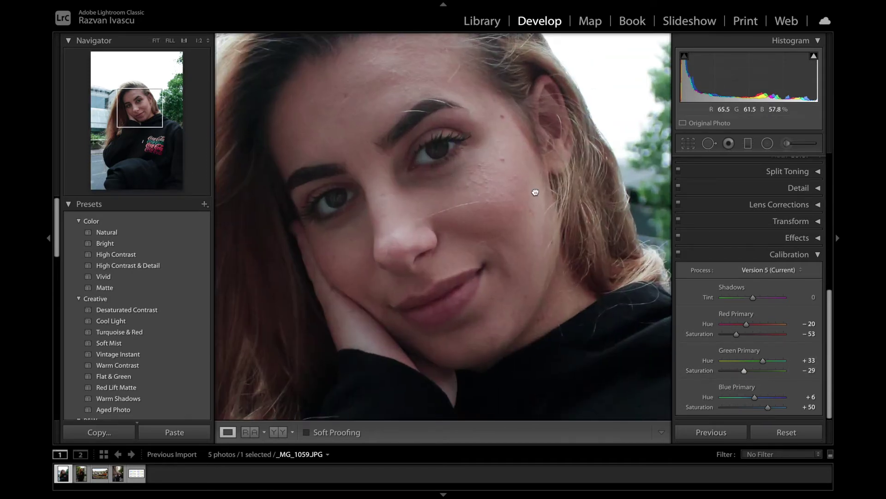
{"action": "left_click", "coordinate": [605, 242]}
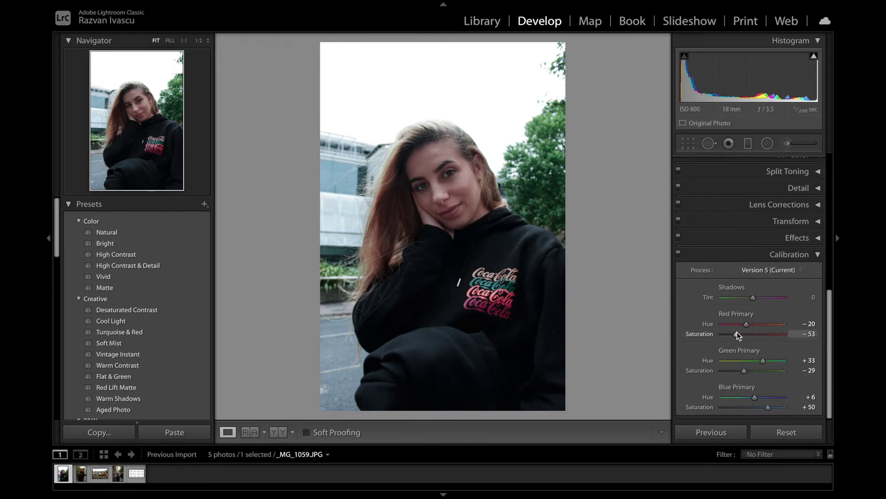
- Set Red Primary Saturation to -35 with its Hue reset to 0, and Green Primary Hue to +10 and Saturation to -36
{"action": "left_click_drag", "start_coordinate": [737, 334], "coordinate": [756, 360]}
{"action": "double_click", "coordinate": [747, 323]}
{"action": "left_click_drag", "start_coordinate": [744, 370], "coordinate": [741, 370]}
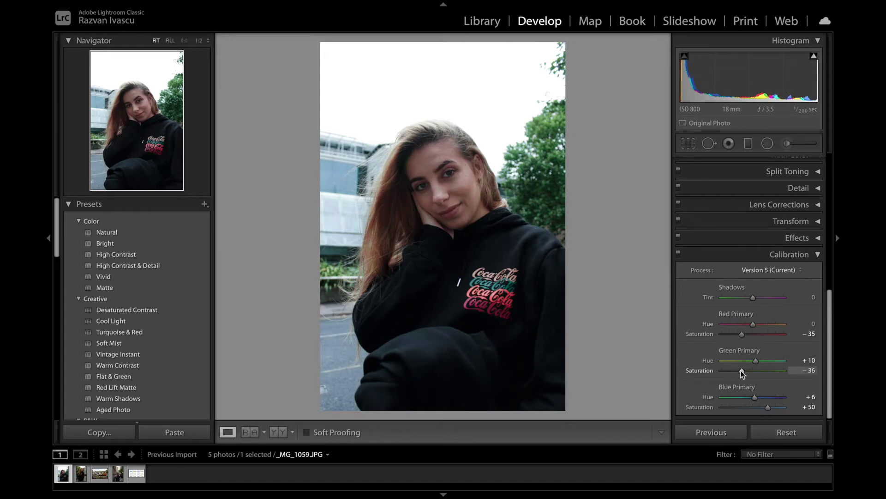
{"action": "left_click", "coordinate": [420, 158]}
{"action": "left_click", "coordinate": [508, 180]}
- Collapse the Basic adjustments and compare the original and edited portrait side by side
{"action": "scroll", "coordinate": [748, 277], "scroll_direction": "up", "scroll_amount": 10}
{"action": "left_click_drag", "start_coordinate": [746, 234], "coordinate": [746, 234]}
{"action": "left_click", "coordinate": [814, 162]}
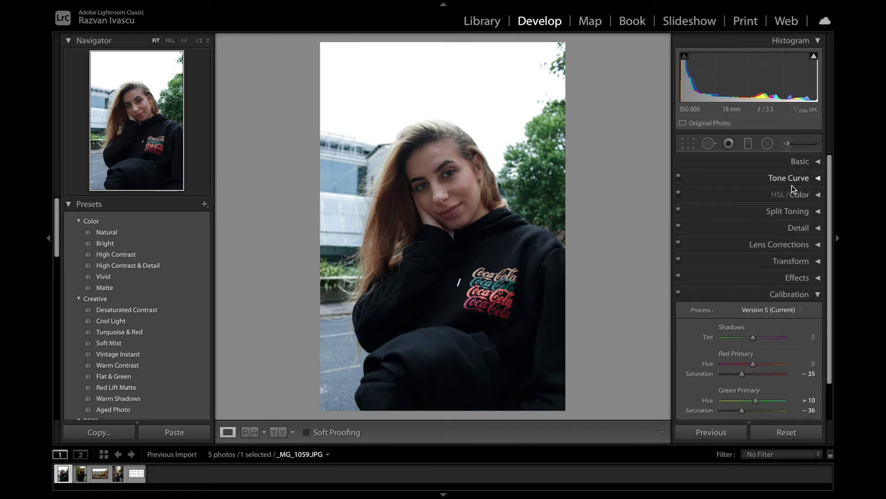
{"action": "scroll", "coordinate": [775, 281], "scroll_direction": "down", "scroll_amount": 3}
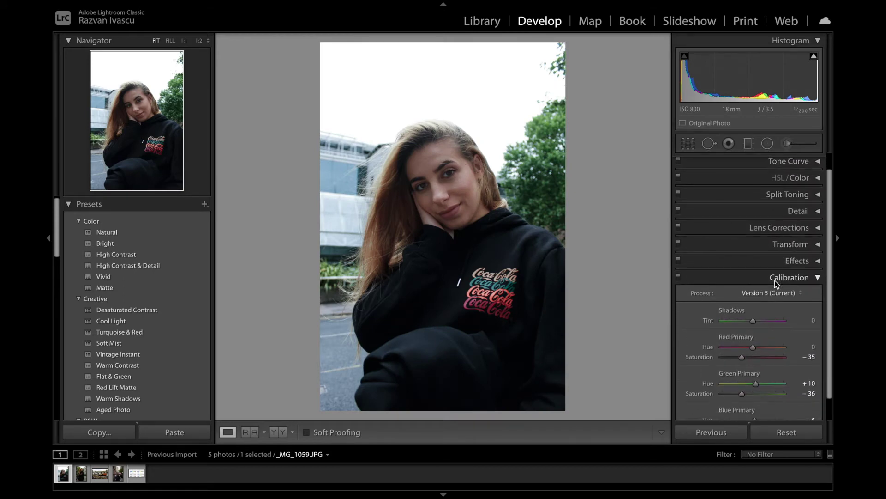
{"action": "left_click", "coordinate": [278, 431]}
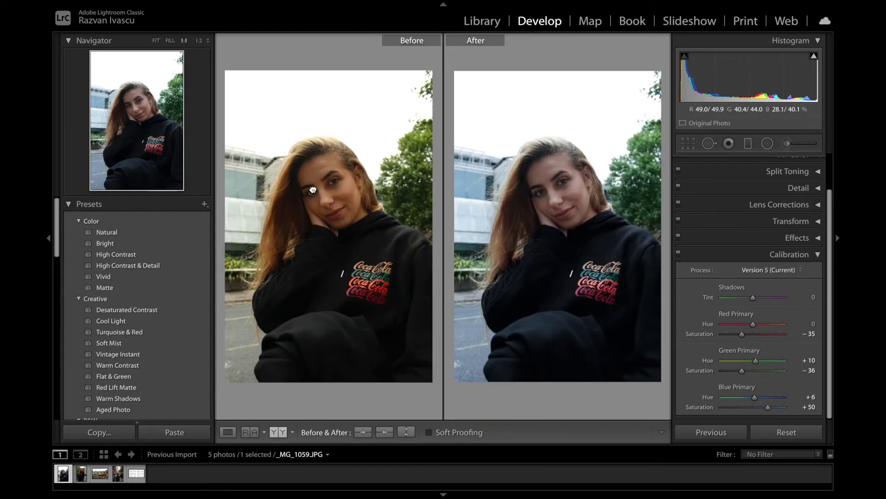
- Compare the skin tones of the original and edited face up close, from forehead to cheek and chin
{"action": "left_click", "coordinate": [315, 188]}
{"action": "left_click_drag", "start_coordinate": [346, 188], "coordinate": [343, 227]}
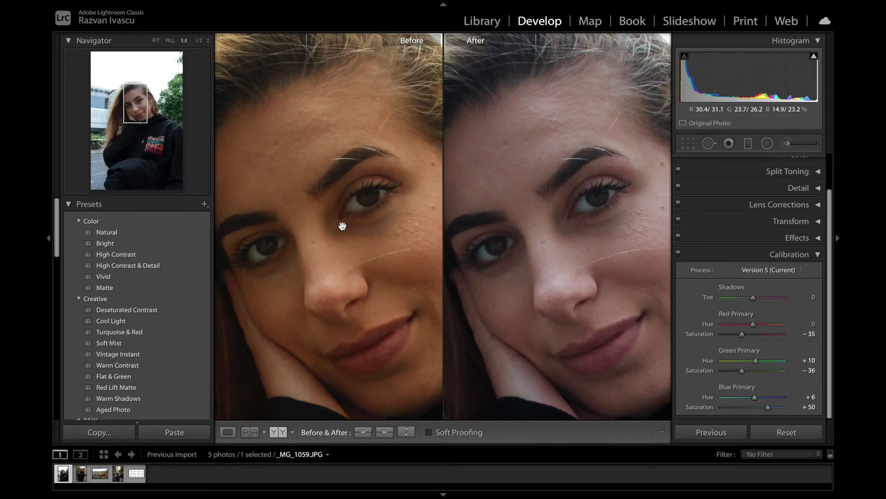
{"action": "left_click", "coordinate": [342, 225]}
{"action": "left_click_drag", "start_coordinate": [557, 198], "coordinate": [568, 244]}
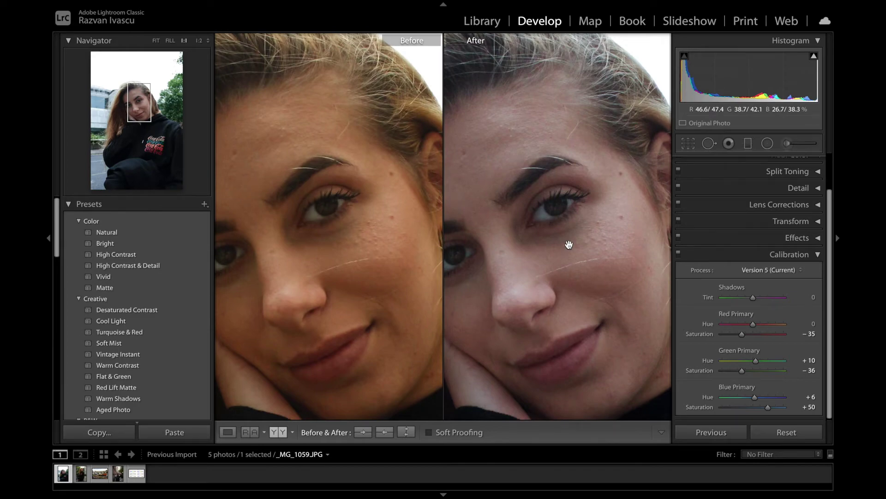
{"action": "left_click", "coordinate": [569, 245]}
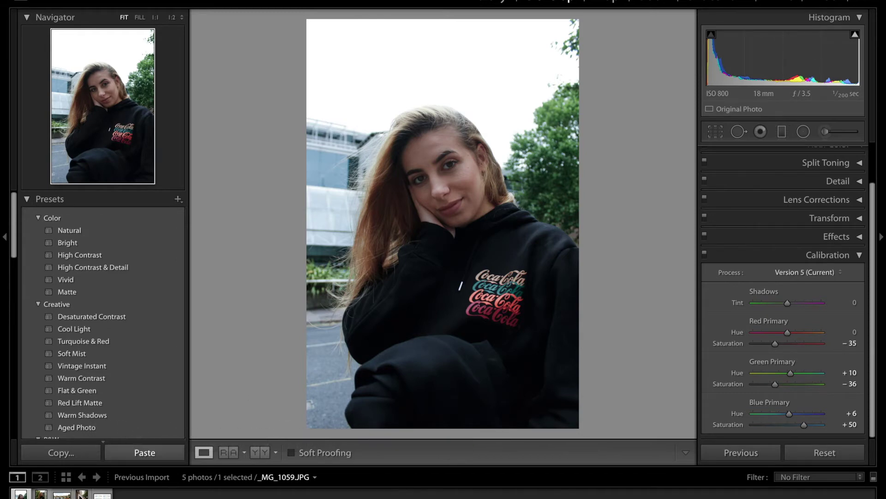
- Open the light-source spectrum chart Screenshot 2020-10-04 at 16.33.45.png and examine the Tungsten bulb curve up close
{"action": "left_click", "coordinate": [103, 494]}
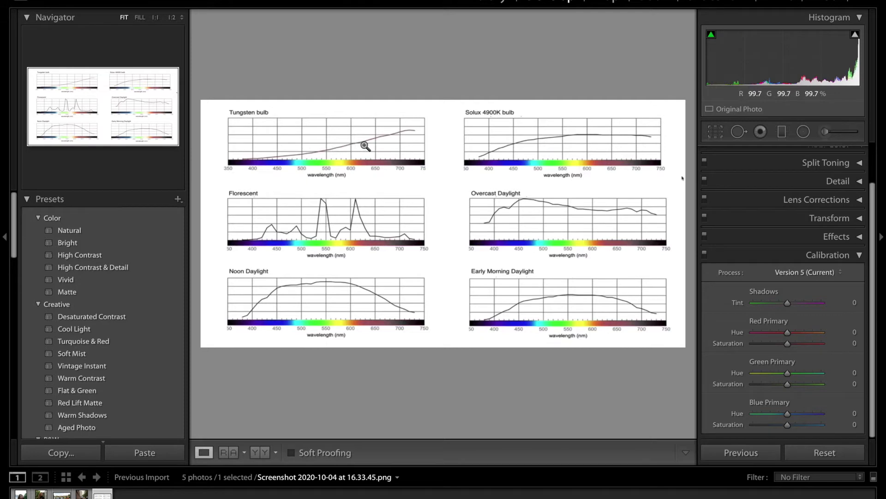
{"action": "left_click", "coordinate": [390, 149]}
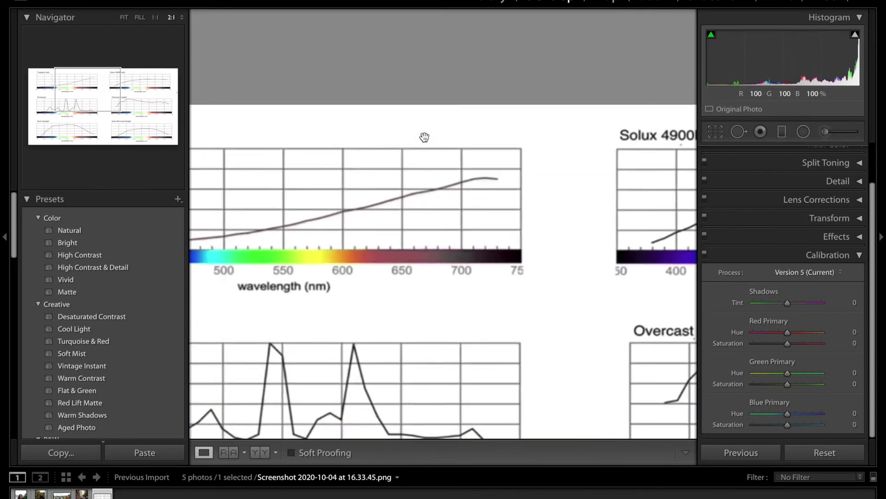
{"action": "left_click_drag", "start_coordinate": [395, 233], "coordinate": [563, 229]}
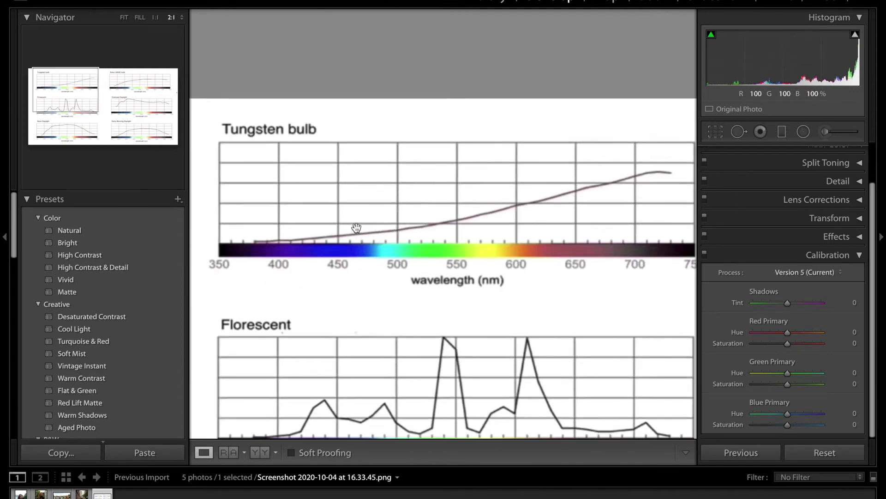
{"action": "left_click_drag", "start_coordinate": [554, 211], "coordinate": [442, 169]}
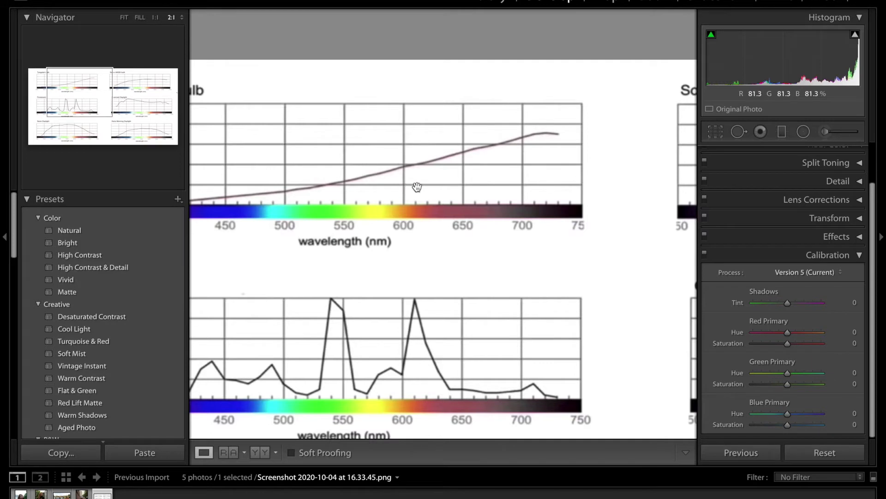
{"action": "left_click", "coordinate": [539, 173]}
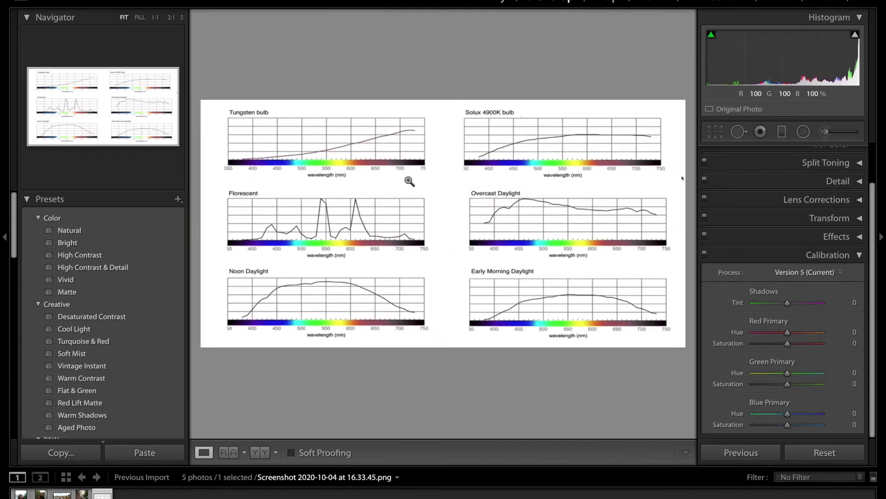
{"action": "left_click", "coordinate": [248, 167]}
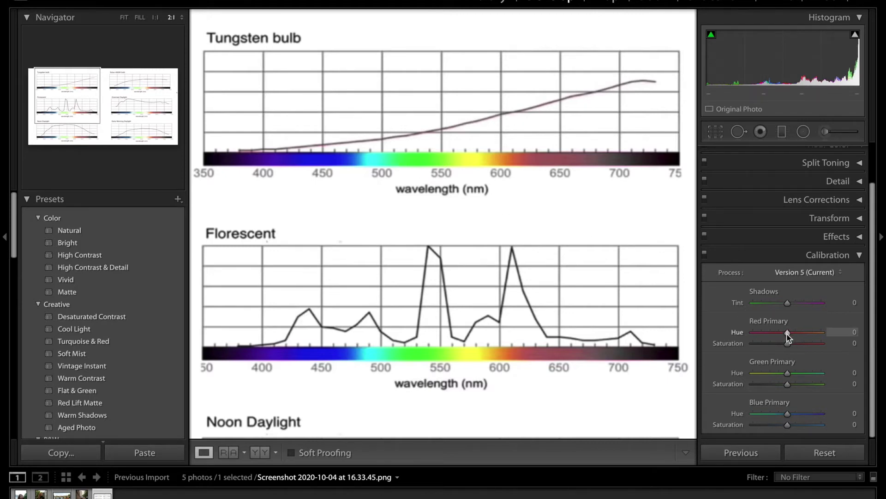
- Test Red Primary Hue -33 and Saturation -65 on the chart, finishing with Hue reset to 0 and Saturation at +2
{"action": "left_click_drag", "start_coordinate": [782, 334], "coordinate": [825, 337]}
{"action": "double_click", "coordinate": [738, 332]}
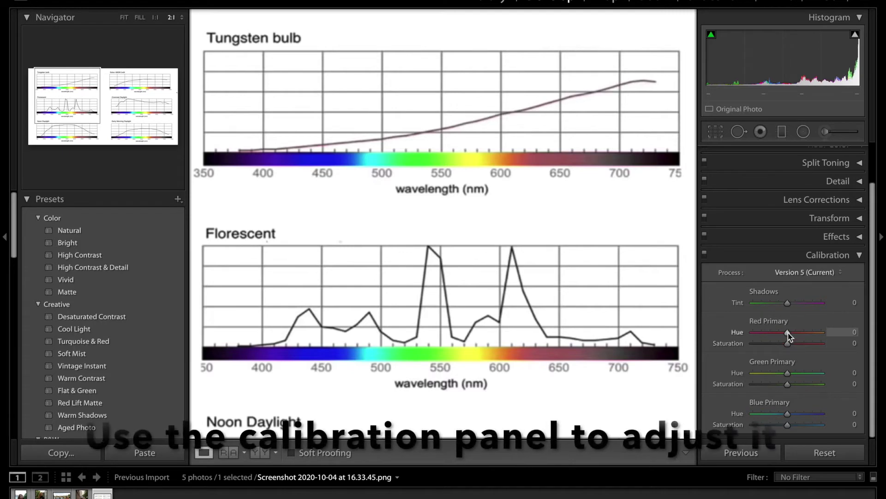
{"action": "left_click_drag", "start_coordinate": [788, 332], "coordinate": [767, 347]}
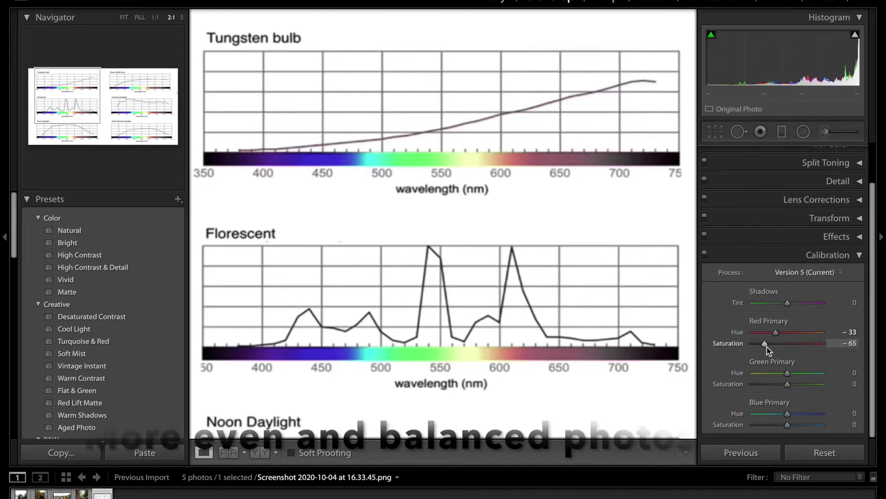
{"action": "double_click", "coordinate": [777, 333]}
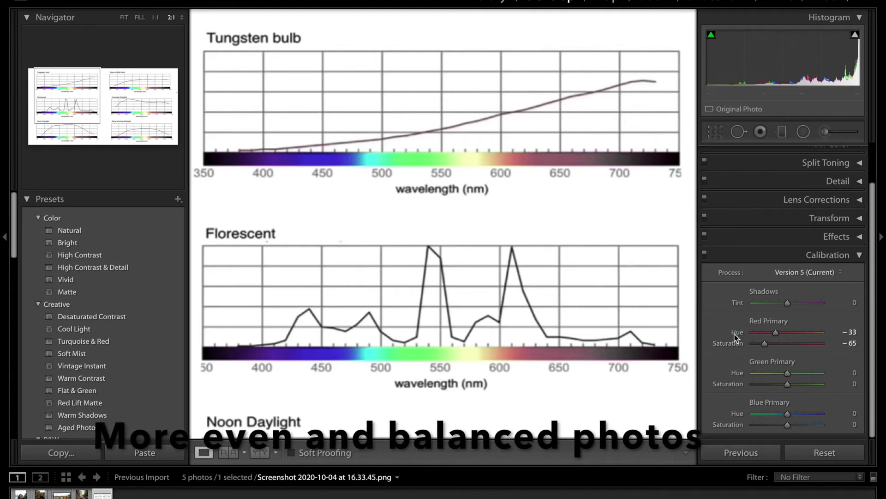
{"action": "left_click_drag", "start_coordinate": [761, 343], "coordinate": [789, 355]}
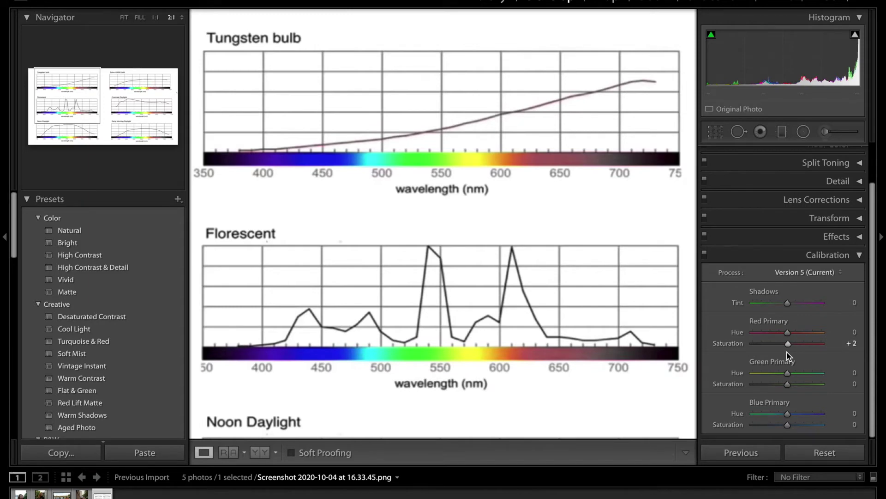
- Set the Red Hue to -39 in the chart's HSL/Color adjustments
{"action": "scroll", "coordinate": [815, 320], "scroll_direction": "up", "scroll_amount": 3}
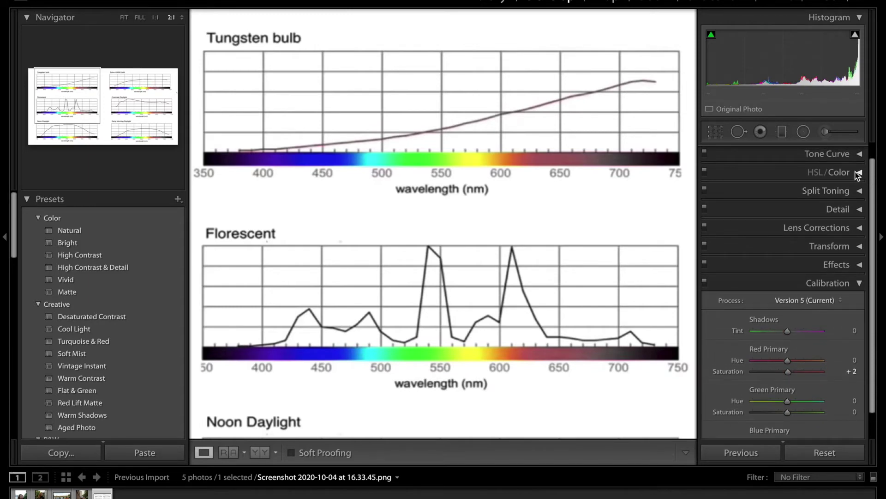
{"action": "left_click", "coordinate": [858, 173]}
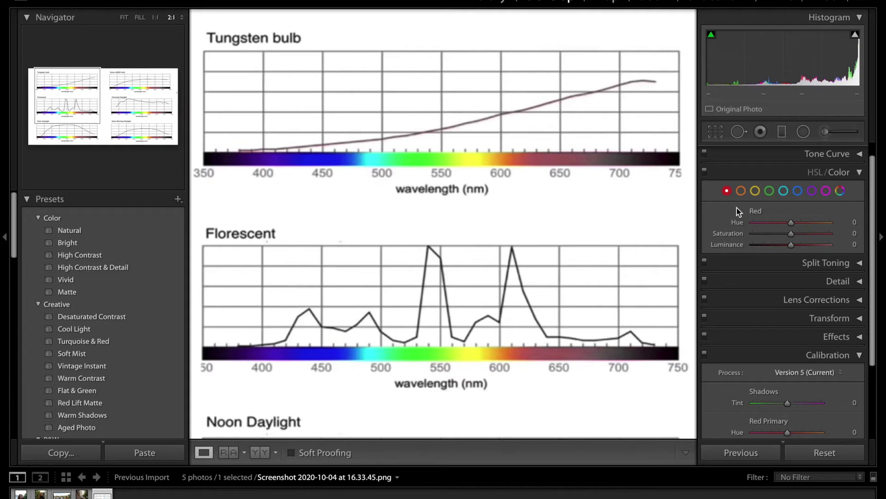
{"action": "left_click_drag", "start_coordinate": [789, 224], "coordinate": [764, 224]}
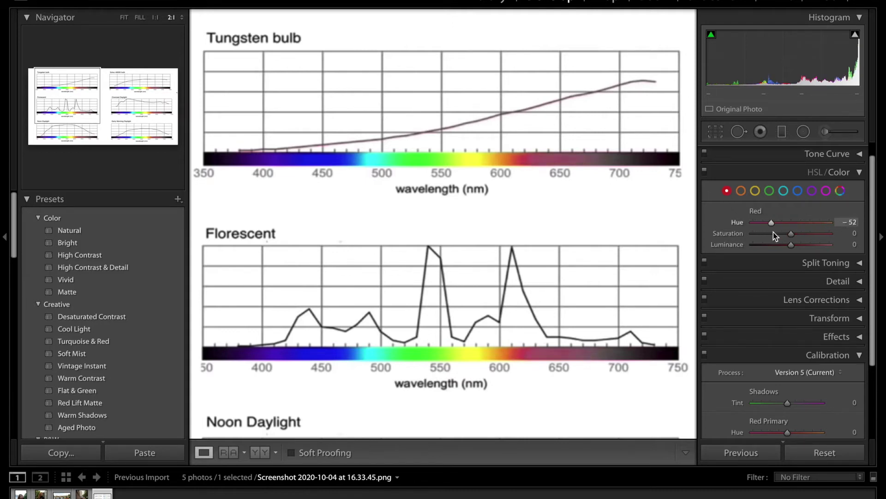
{"action": "left_click_drag", "start_coordinate": [773, 231], "coordinate": [779, 231]}
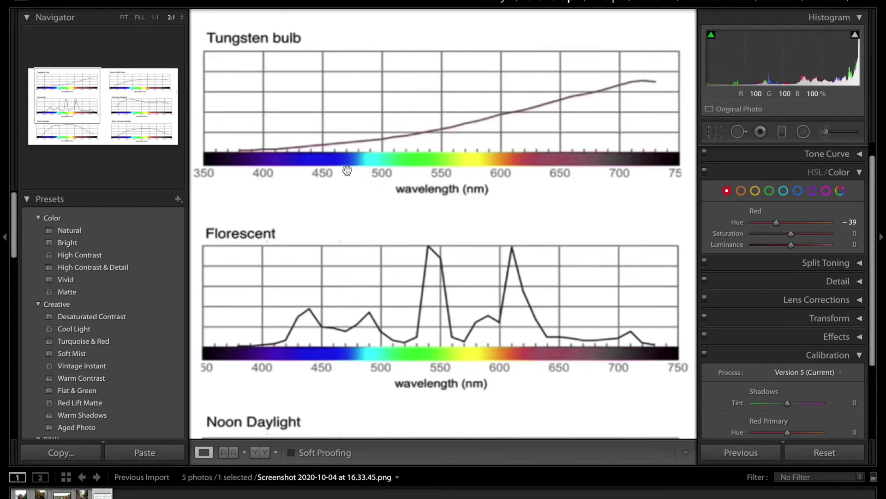
- Test the Green Primary Hue against the Florescent and Noon Daylight spectra, first at -77 and finally shifted far toward positive values
{"action": "key", "text": "z"}
{"action": "scroll", "coordinate": [822, 201], "scroll_direction": "down", "scroll_amount": 3}
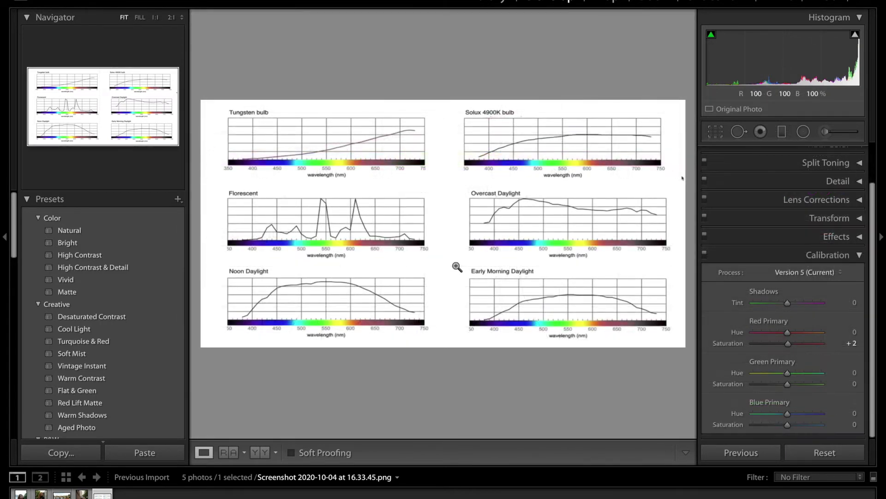
{"action": "left_click_drag", "start_coordinate": [277, 293], "coordinate": [307, 304]}
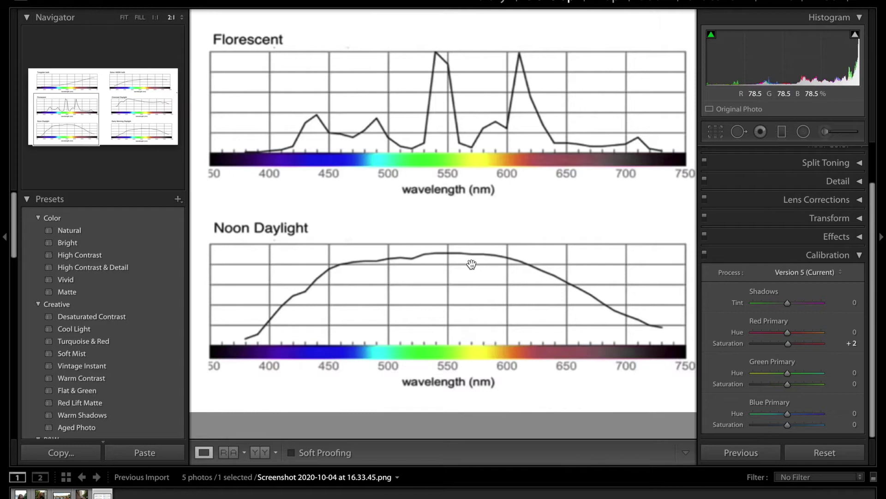
{"action": "left_click_drag", "start_coordinate": [503, 273], "coordinate": [481, 271]}
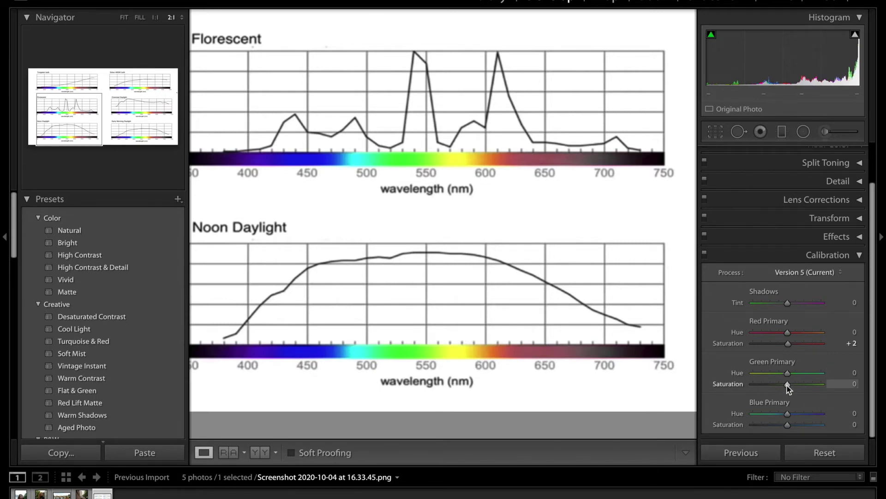
{"action": "left_click_drag", "start_coordinate": [788, 372], "coordinate": [761, 377]}
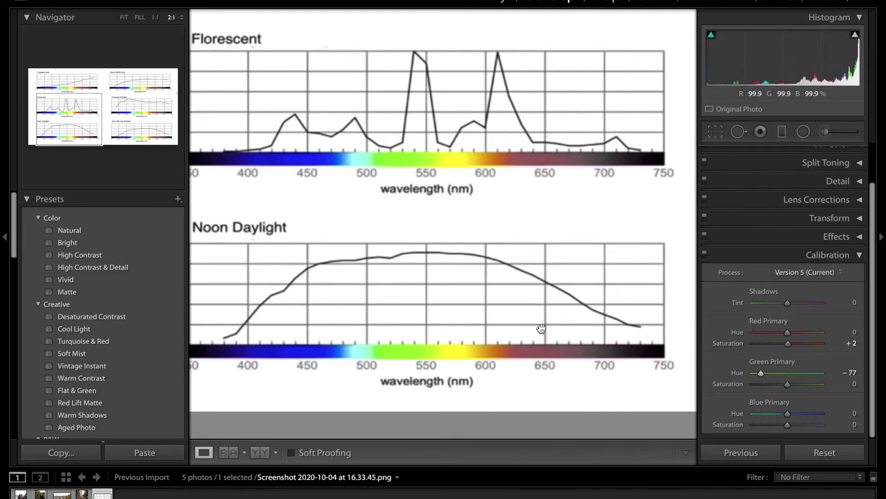
{"action": "left_click_drag", "start_coordinate": [760, 372], "coordinate": [824, 373]}
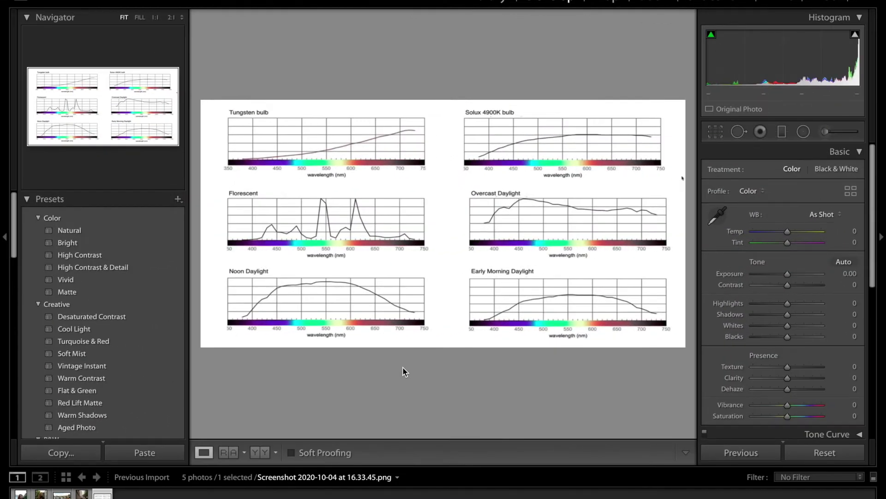
- Switch to the portrait _MG_1629.CR2 and inspect the skin tones of the shaded face up close
{"action": "key", "text": "Left"}
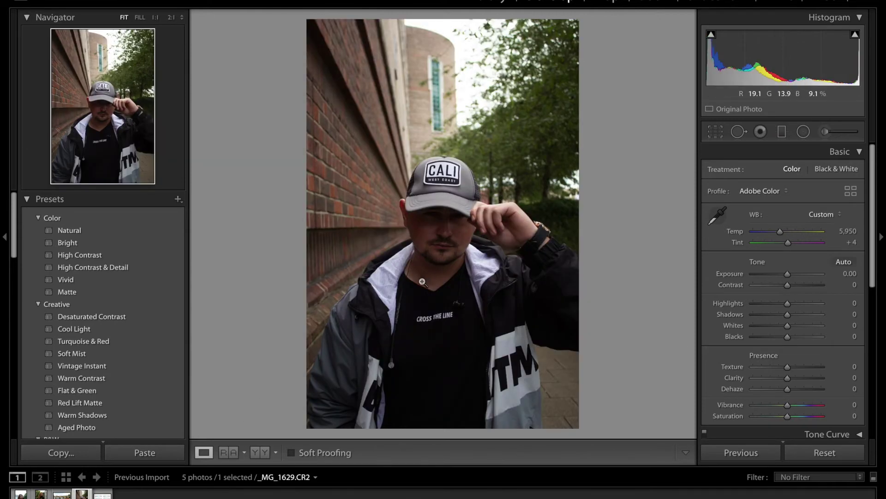
{"action": "left_click", "coordinate": [445, 226]}
{"action": "left_click_drag", "start_coordinate": [451, 328], "coordinate": [524, 211]}
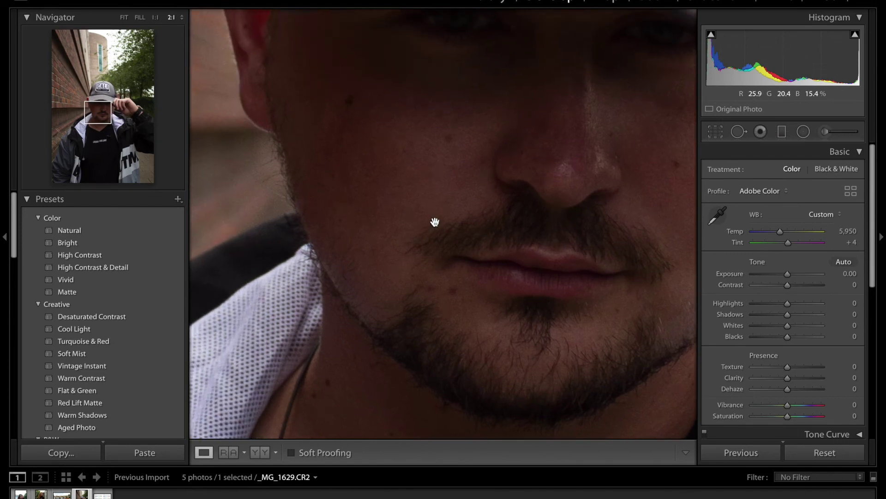
{"action": "left_click", "coordinate": [458, 220]}
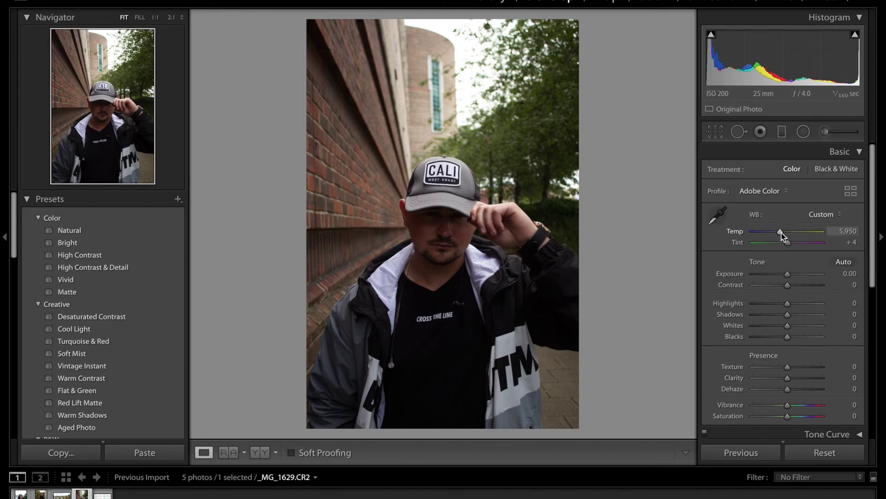
- Cool the portrait's white balance to a Temp of 5,058, check the face up close, and lower the Temp slightly further
{"action": "left_click_drag", "start_coordinate": [782, 233], "coordinate": [776, 235]}
{"action": "left_click", "coordinate": [443, 233]}
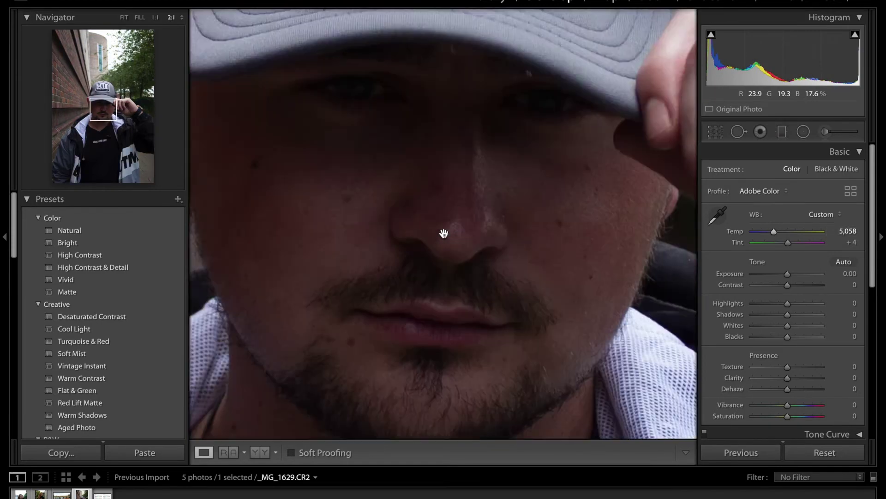
{"action": "left_click", "coordinate": [579, 186]}
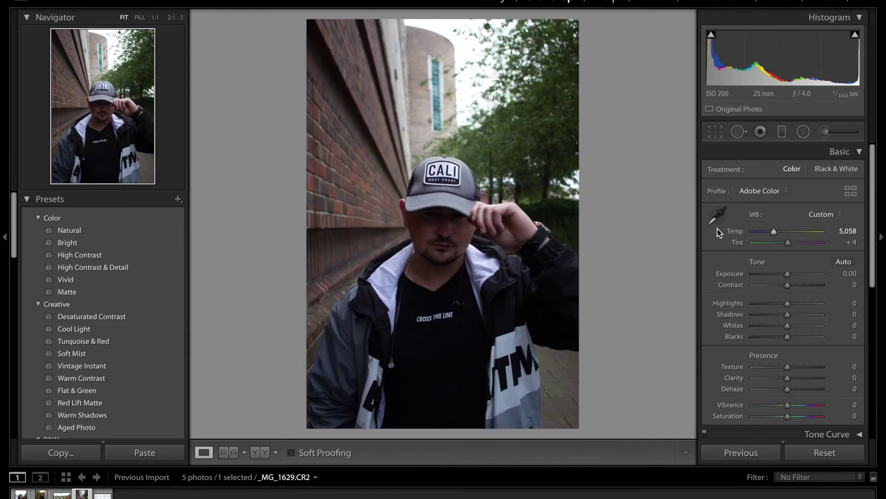
{"action": "left_click_drag", "start_coordinate": [774, 233], "coordinate": [771, 233]}
- Raise the portrait's Exposure to brighten the shaded face
{"action": "scroll", "coordinate": [772, 233], "scroll_direction": "down", "scroll_amount": 10}
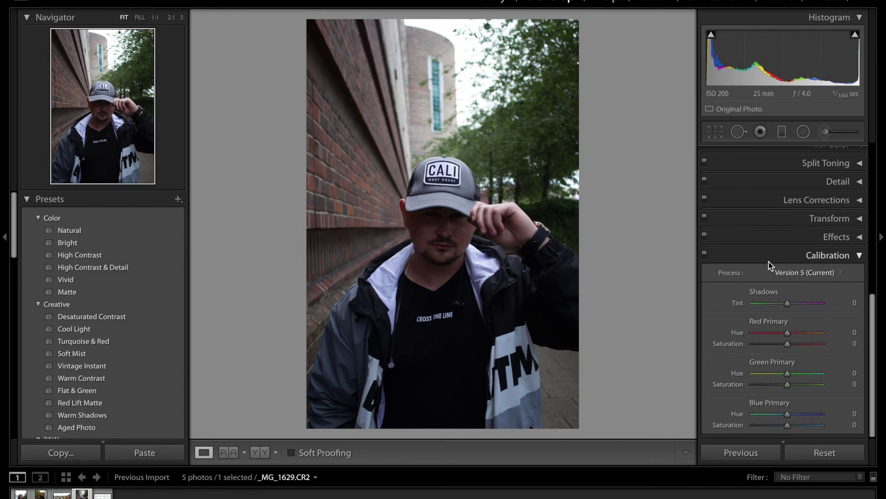
{"action": "scroll", "coordinate": [769, 261], "scroll_direction": "up", "scroll_amount": 10}
{"action": "left_click_drag", "start_coordinate": [787, 275], "coordinate": [803, 275]}
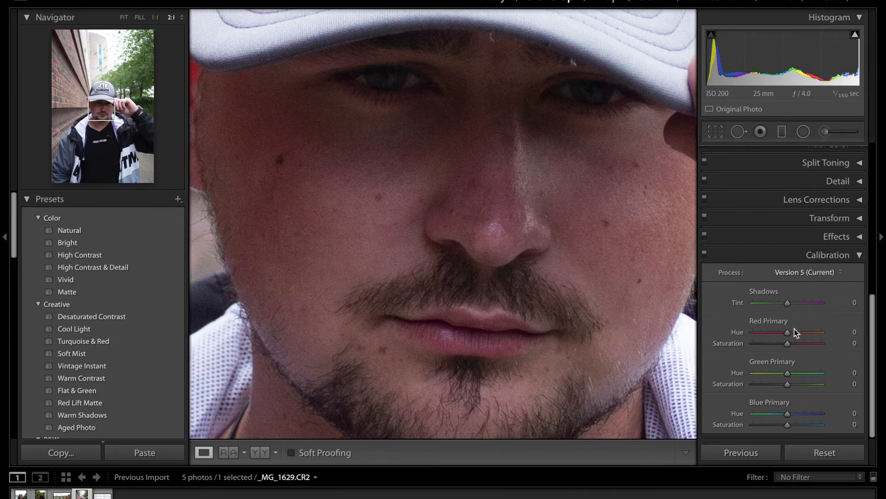
- Set the Red Primary Hue to +34 and Saturation to -39, and check the man's skin tones up close
{"action": "left_click_drag", "start_coordinate": [788, 333], "coordinate": [800, 333]}
{"action": "left_click_drag", "start_coordinate": [788, 343], "coordinate": [774, 345]}
{"action": "left_click", "coordinate": [464, 233]}
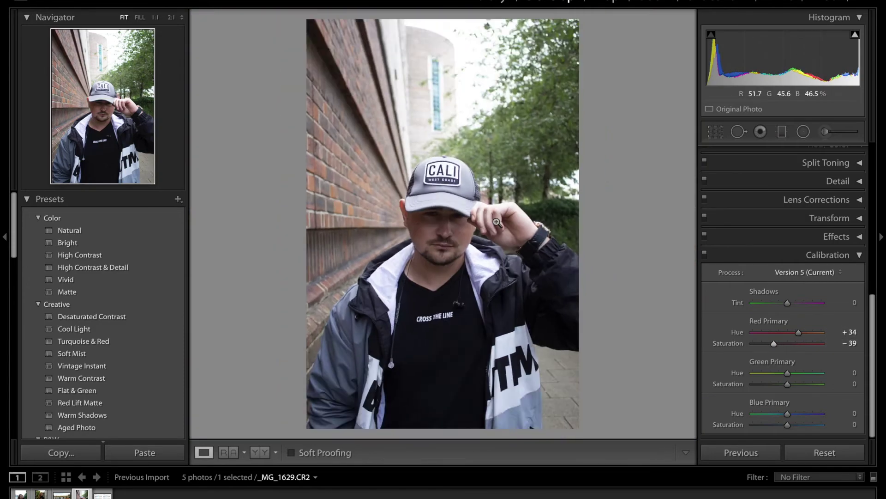
{"action": "left_click", "coordinate": [435, 236]}
{"action": "left_click_drag", "start_coordinate": [485, 234], "coordinate": [418, 257]}
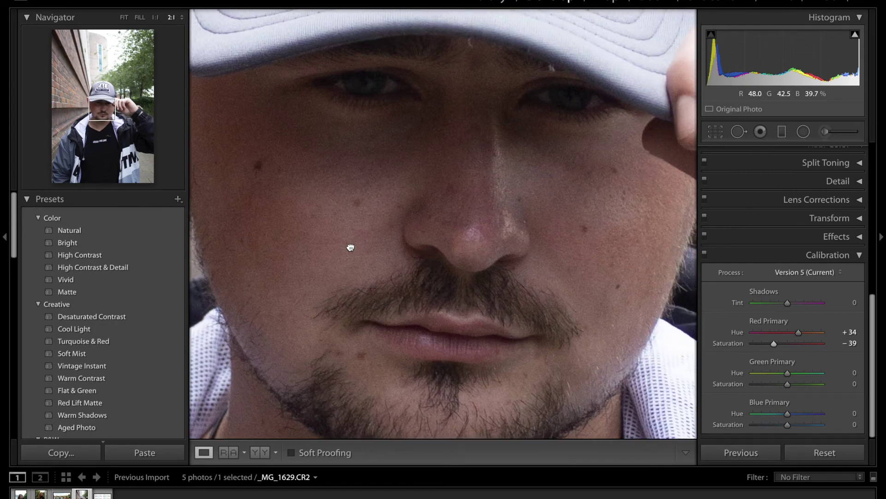
{"action": "left_click", "coordinate": [349, 246]}
{"action": "left_click", "coordinate": [414, 244]}
{"action": "left_click_drag", "start_coordinate": [484, 216], "coordinate": [478, 248]}
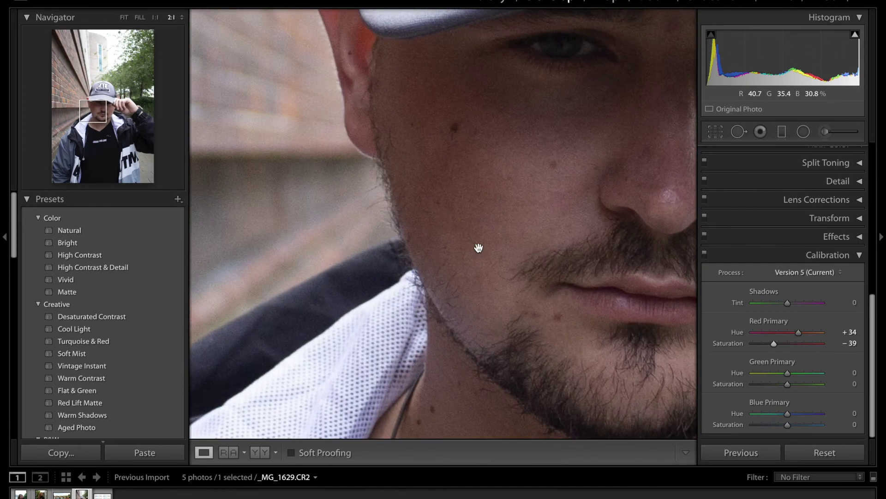
{"action": "left_click", "coordinate": [479, 248]}
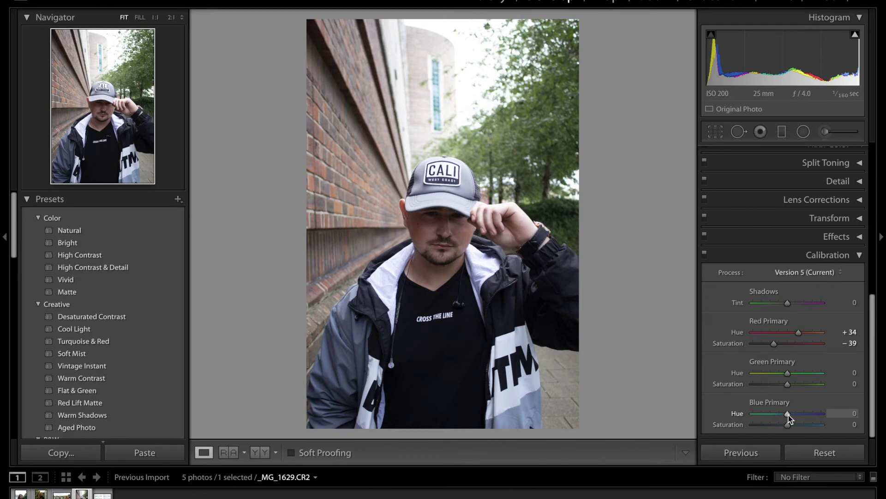
- Set the Blue Primary Hue to -30 and Saturation to +28
{"action": "mouse_move", "coordinate": [789, 416]}
{"action": "left_mouse_down"}
{"action": "mouse_move", "coordinate": [776, 418]}
{"action": "mouse_move", "coordinate": [795, 425]}
{"action": "left_mouse_up"}
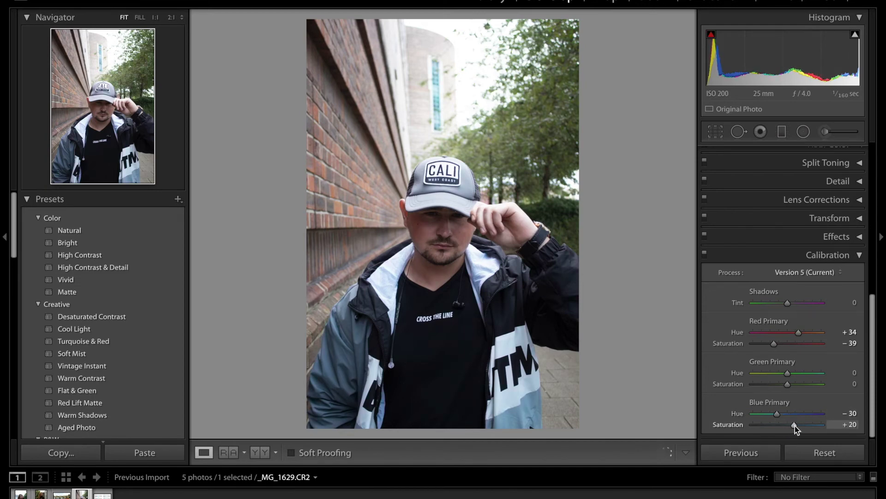
{"action": "left_click_drag", "start_coordinate": [795, 426], "coordinate": [797, 425]}
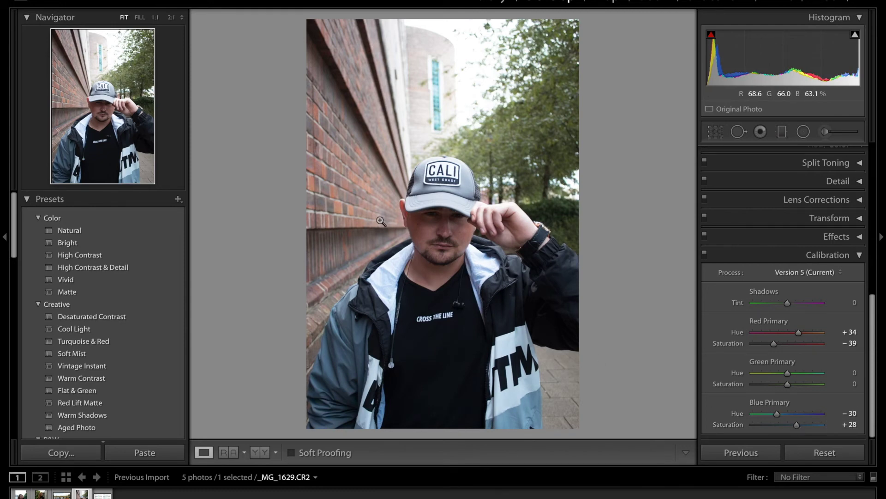
- Inspect the man's cheek up close, lower the Red Primary Saturation to -46, and check the skin again
{"action": "left_click", "coordinate": [403, 225]}
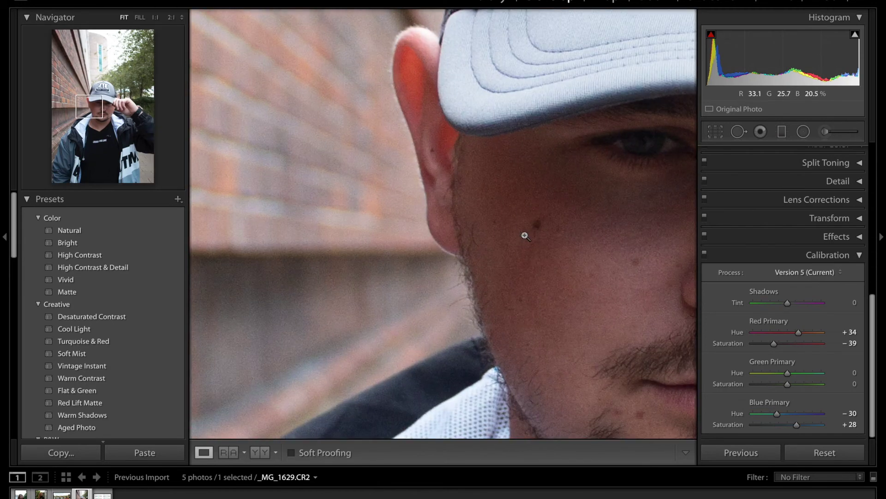
{"action": "left_click", "coordinate": [526, 237]}
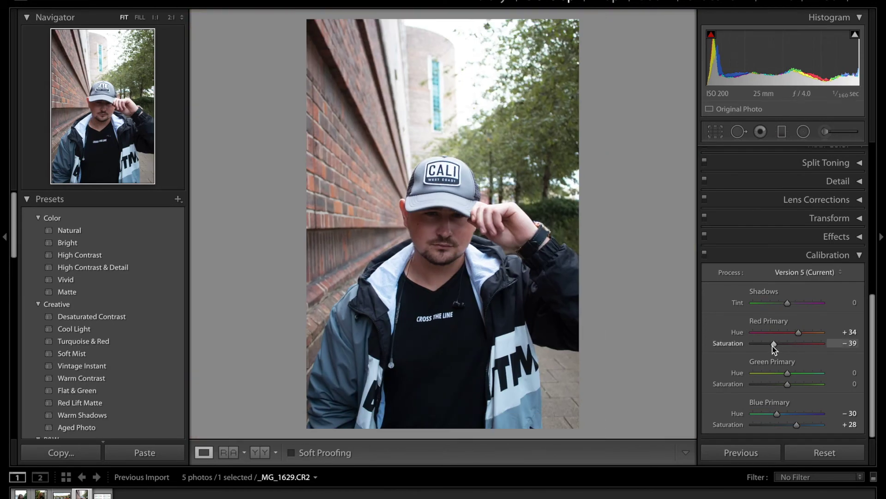
{"action": "left_click_drag", "start_coordinate": [773, 347], "coordinate": [772, 350]}
{"action": "left_click", "coordinate": [420, 234]}
{"action": "left_click", "coordinate": [387, 221]}
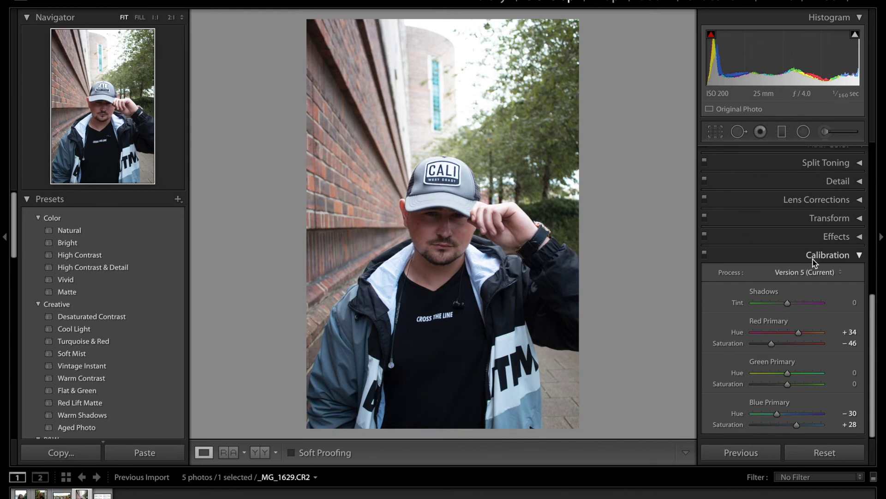
- Test the HSL Red Hue at -100 on the portrait, and bring it back up to +5
{"action": "scroll", "coordinate": [853, 281], "scroll_direction": "up", "scroll_amount": 3}
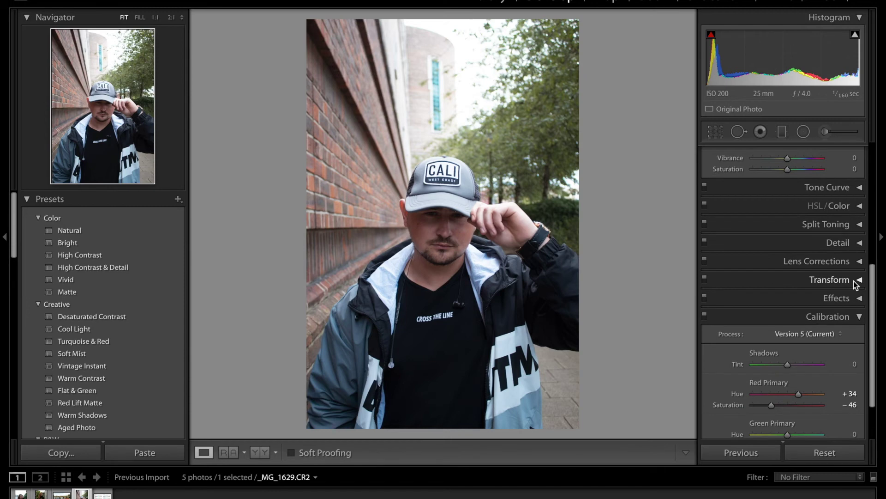
{"action": "scroll", "coordinate": [856, 283], "scroll_direction": "up", "scroll_amount": 1}
{"action": "left_click", "coordinate": [859, 216]}
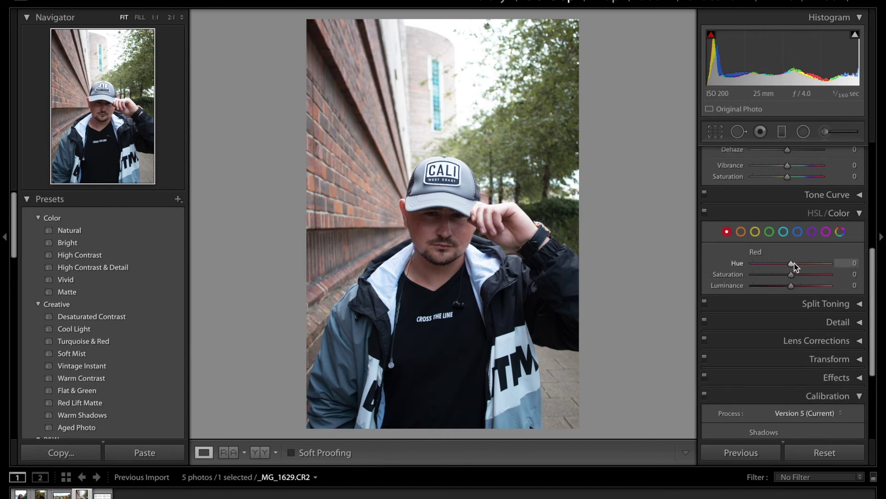
{"action": "left_click_drag", "start_coordinate": [790, 264], "coordinate": [740, 265]}
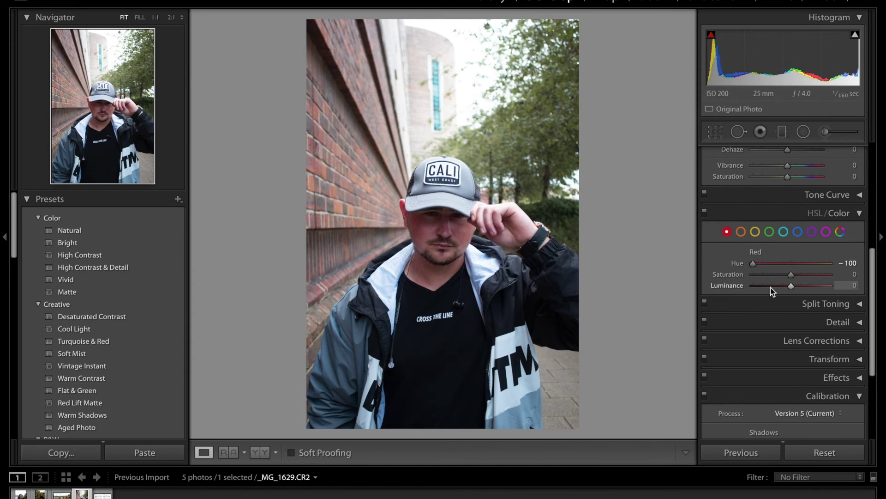
{"action": "left_click_drag", "start_coordinate": [753, 264], "coordinate": [793, 265]}
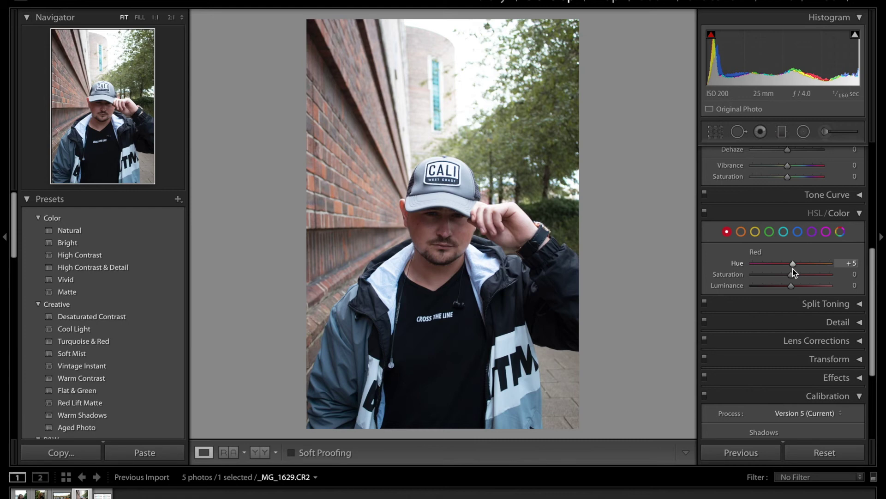
- Set the Red Primary Hue to +46 and the Green Primary to Hue -76 and Saturation +68 in Calibration
{"action": "scroll", "coordinate": [793, 268], "scroll_direction": "down", "scroll_amount": 5}
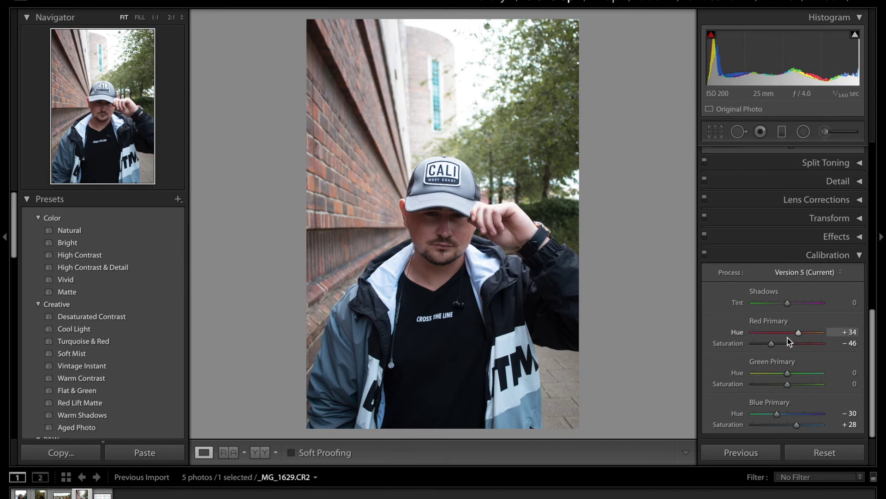
{"action": "mouse_move", "coordinate": [799, 335]}
{"action": "left_mouse_down"}
{"action": "mouse_move", "coordinate": [754, 337]}
{"action": "mouse_move", "coordinate": [803, 336]}
{"action": "left_mouse_up"}
{"action": "left_click_drag", "start_coordinate": [788, 373], "coordinate": [761, 376]}
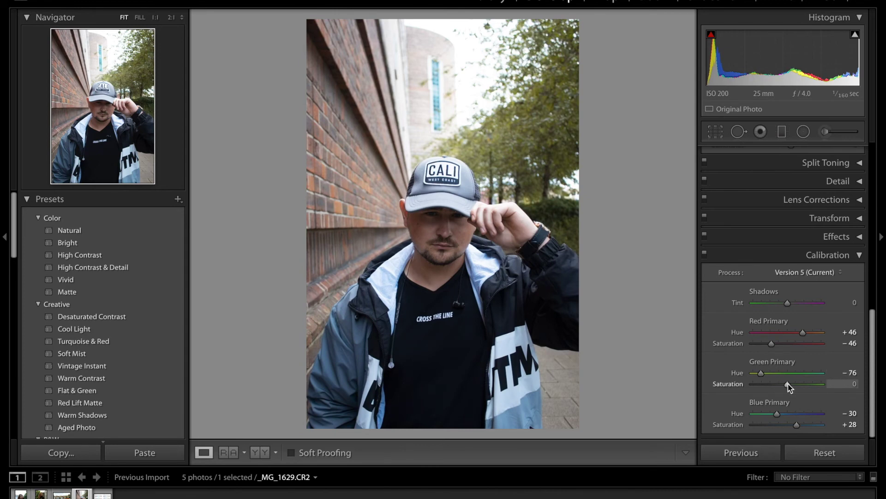
{"action": "left_click_drag", "start_coordinate": [785, 384], "coordinate": [805, 387]}
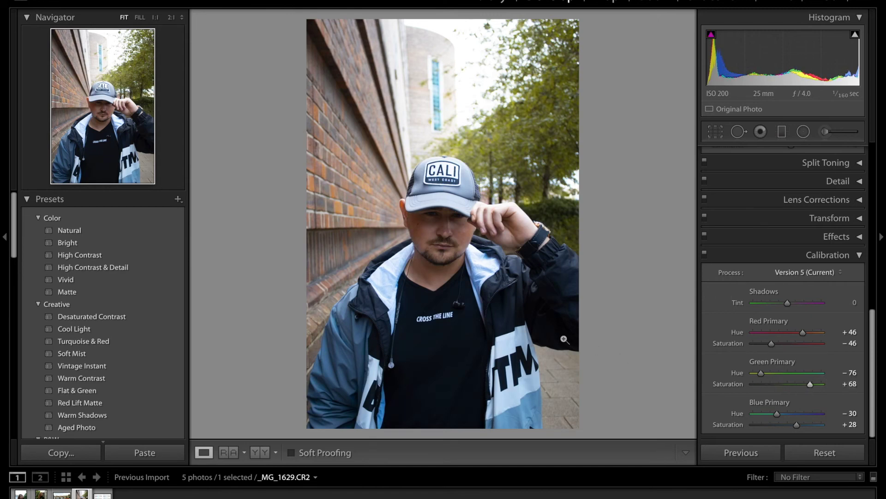
- Switch to the river bridge photo _MG_1392.JPG and set its Calibration Shadows Tint to +51
{"action": "key", "text": "Left"}
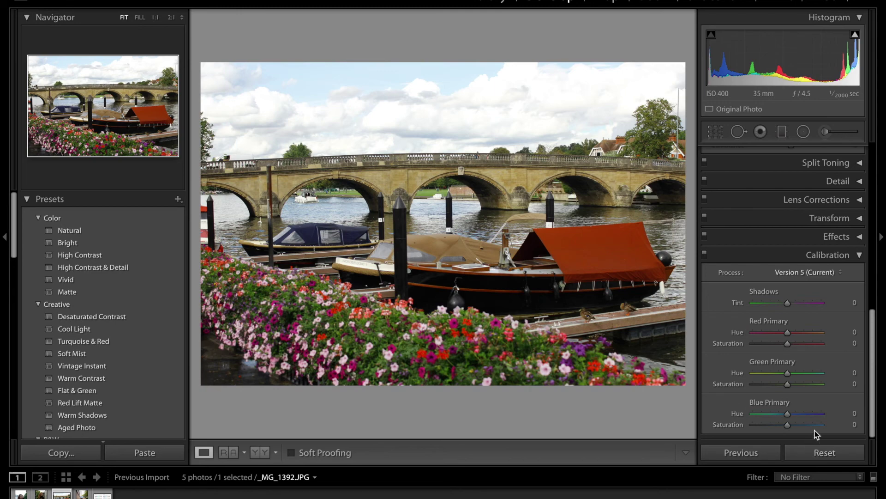
{"action": "left_click", "coordinate": [851, 258]}
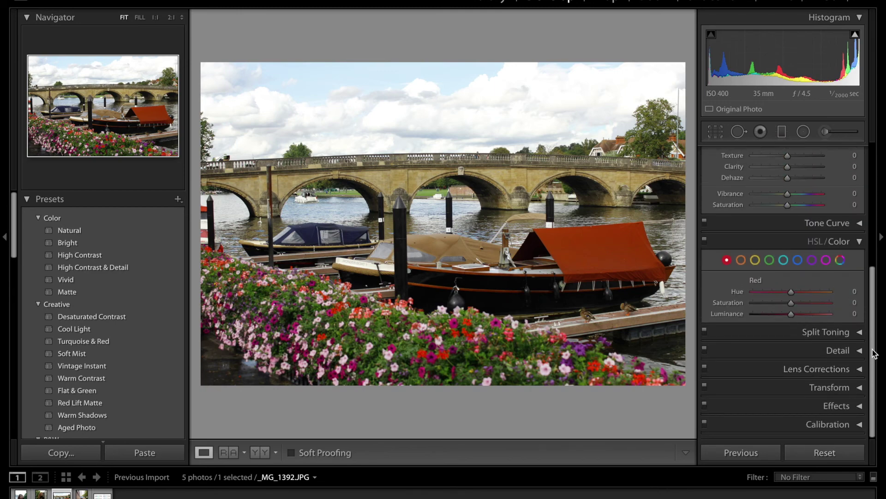
{"action": "left_click", "coordinate": [838, 424]}
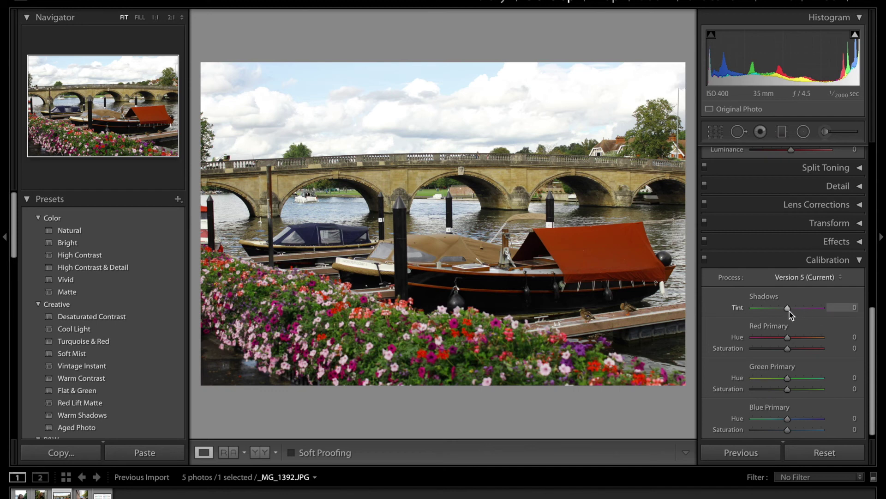
{"action": "left_click_drag", "start_coordinate": [790, 311], "coordinate": [807, 311]}
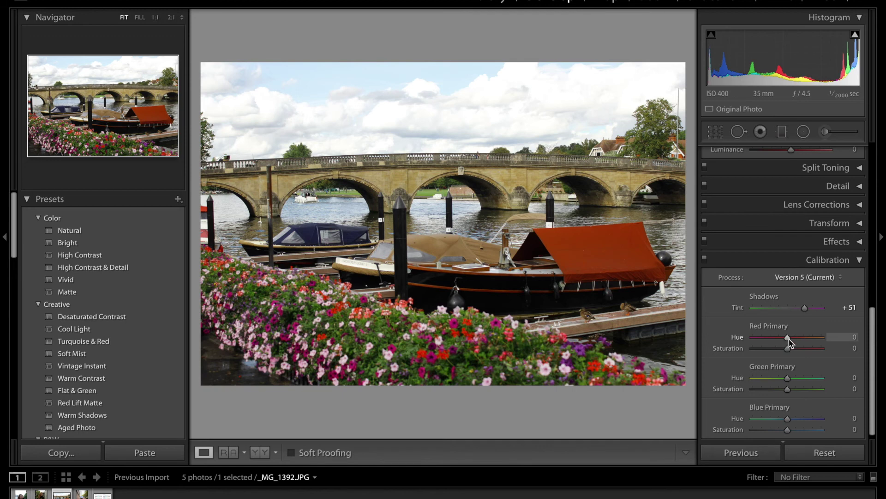
- Try the boat photo's Red Primary Hue at +25, and settle on Hue -23 with Saturation +35
{"action": "left_click_drag", "start_coordinate": [788, 337], "coordinate": [795, 340]}
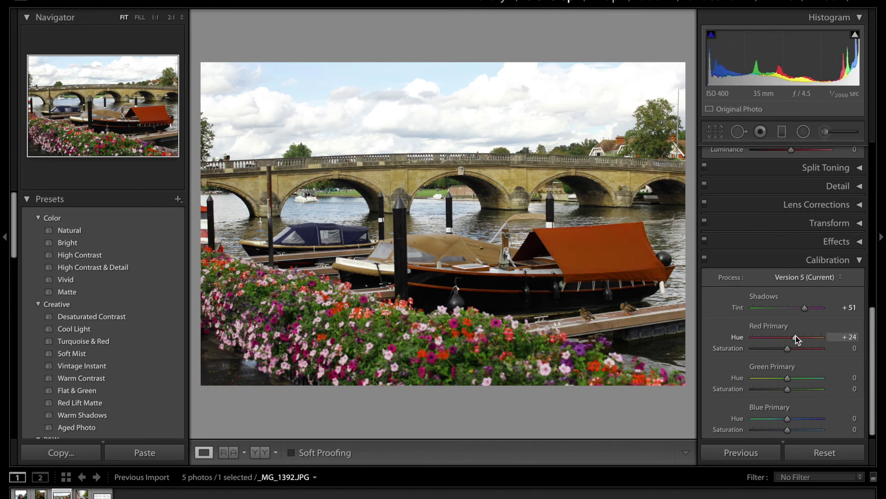
{"action": "left_click", "coordinate": [386, 327]}
{"action": "left_click", "coordinate": [378, 285]}
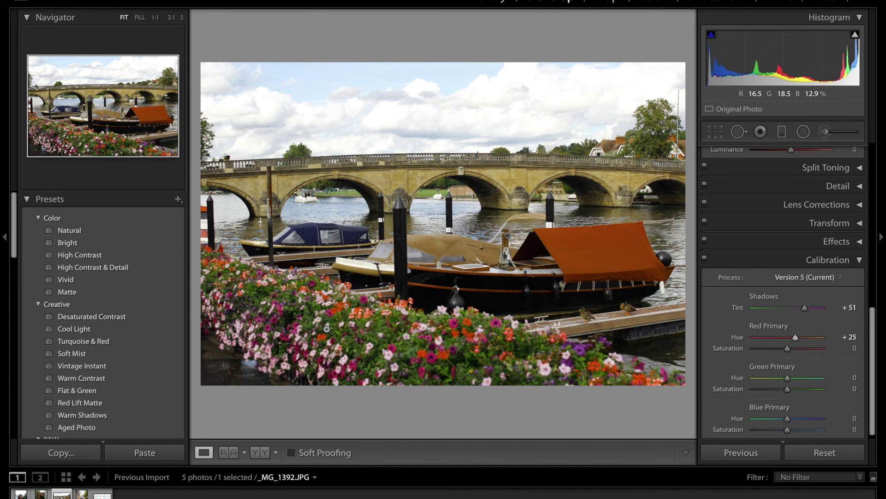
{"action": "mouse_move", "coordinate": [795, 338]}
{"action": "left_mouse_down"}
{"action": "mouse_move", "coordinate": [756, 342]}
{"action": "mouse_move", "coordinate": [786, 346]}
{"action": "left_mouse_up"}
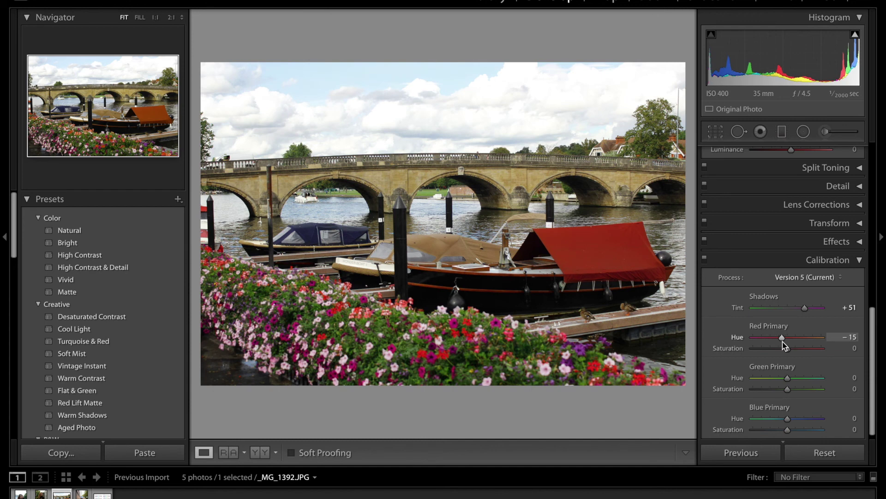
{"action": "left_click_drag", "start_coordinate": [782, 342], "coordinate": [799, 350]}
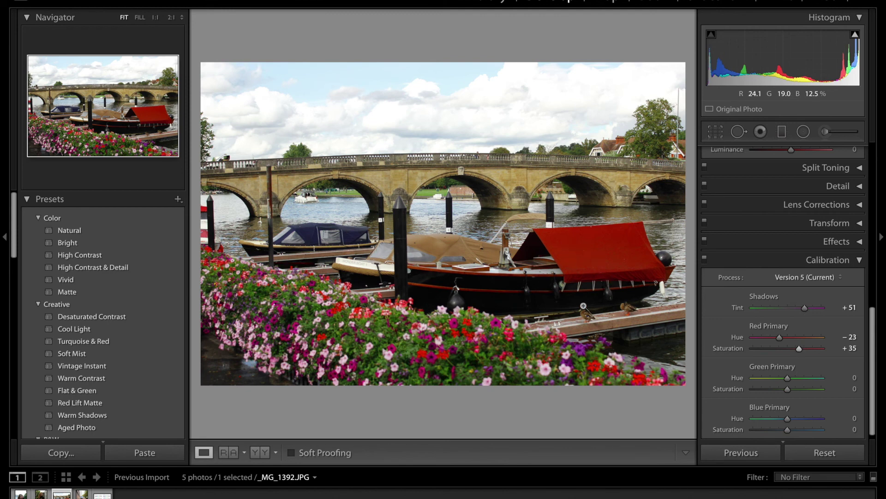
- Set the Green Primary to Hue -31 and Saturation +37, and the Blue Primary to Hue -43 and Saturation -55
{"action": "scroll", "coordinate": [742, 376], "scroll_direction": "down", "scroll_amount": 1}
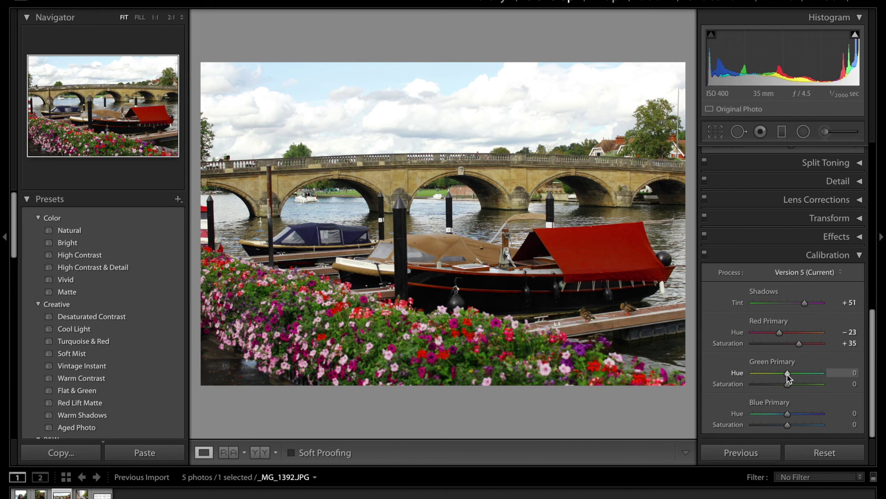
{"action": "left_click_drag", "start_coordinate": [788, 378], "coordinate": [777, 377]}
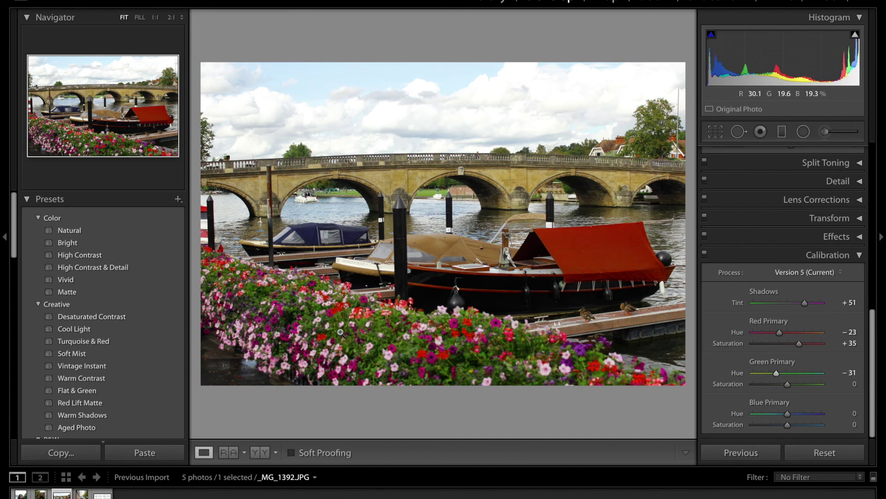
{"action": "mouse_move", "coordinate": [788, 385]}
{"action": "left_mouse_down"}
{"action": "mouse_move", "coordinate": [814, 386]}
{"action": "mouse_move", "coordinate": [800, 386]}
{"action": "left_mouse_up"}
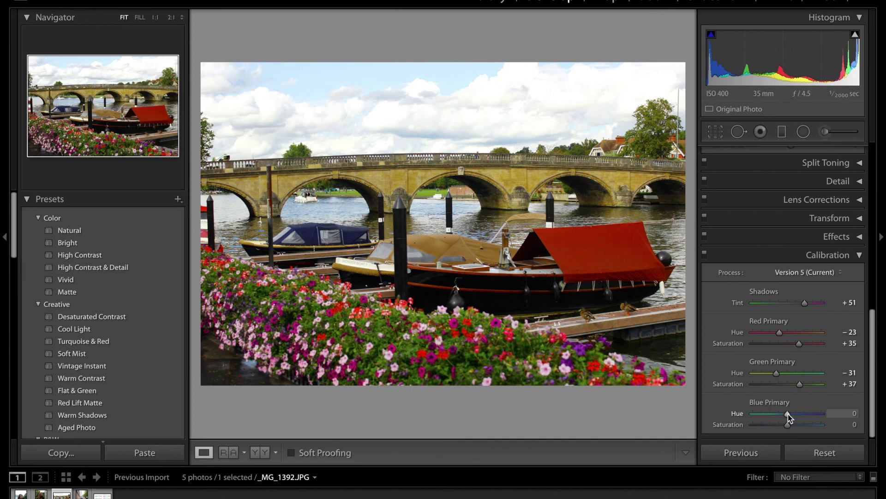
{"action": "left_click_drag", "start_coordinate": [788, 414], "coordinate": [774, 414]}
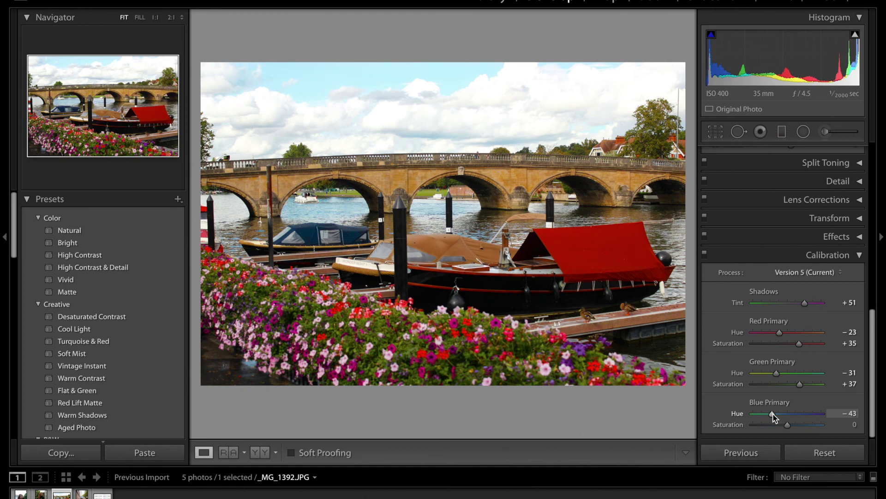
{"action": "left_click_drag", "start_coordinate": [788, 425], "coordinate": [769, 426]}
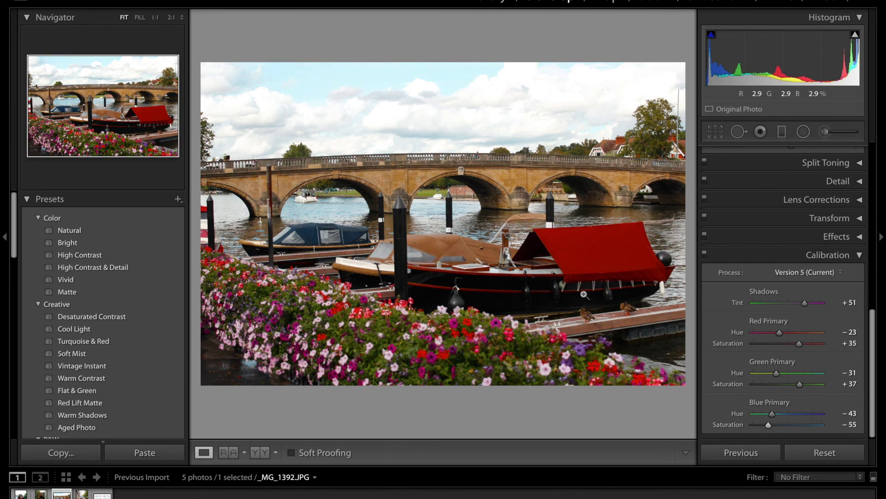
- Compare the bridge photo with Calibration switched off and on, examining the uncorrected bridge stonework up close
{"action": "left_click", "coordinate": [705, 254]}
{"action": "left_click", "coordinate": [705, 255]}
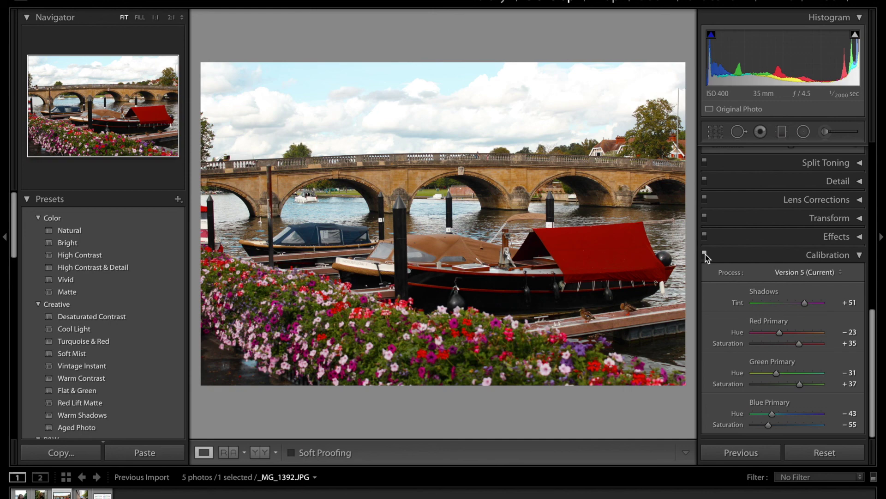
{"action": "left_click", "coordinate": [705, 255]}
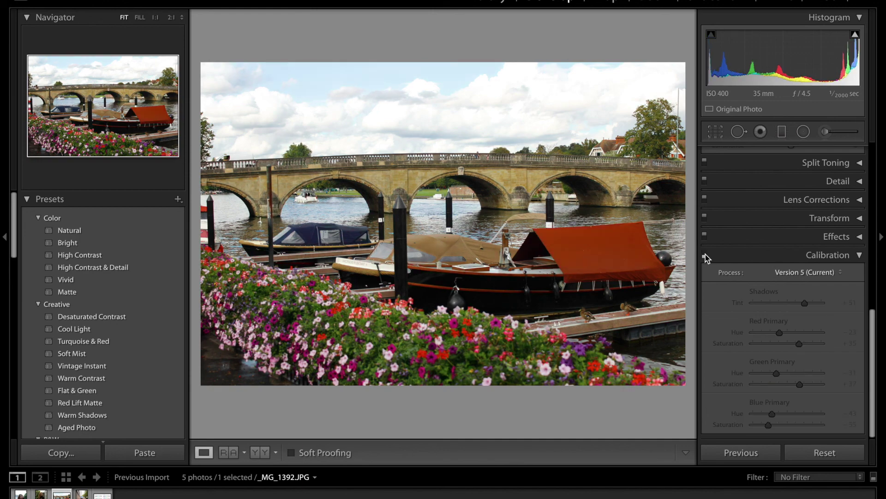
{"action": "left_click", "coordinate": [480, 191]}
{"action": "left_click_drag", "start_coordinate": [549, 161], "coordinate": [301, 316]}
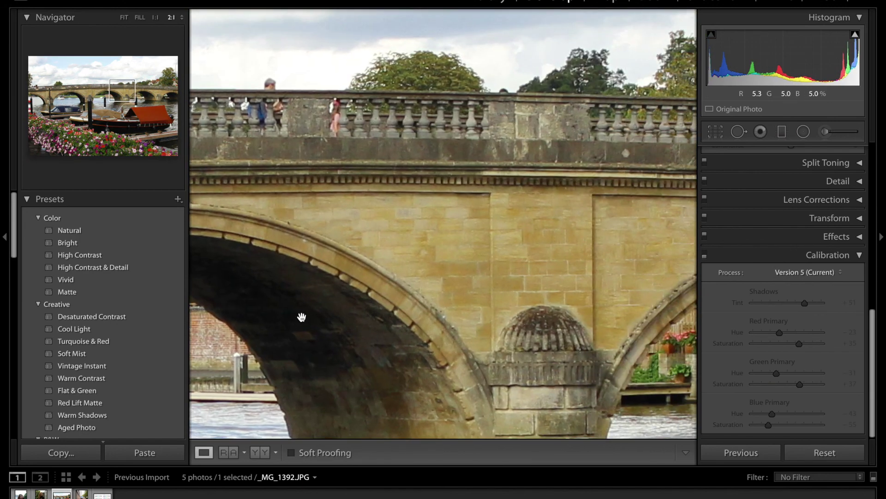
{"action": "left_click", "coordinate": [400, 271]}
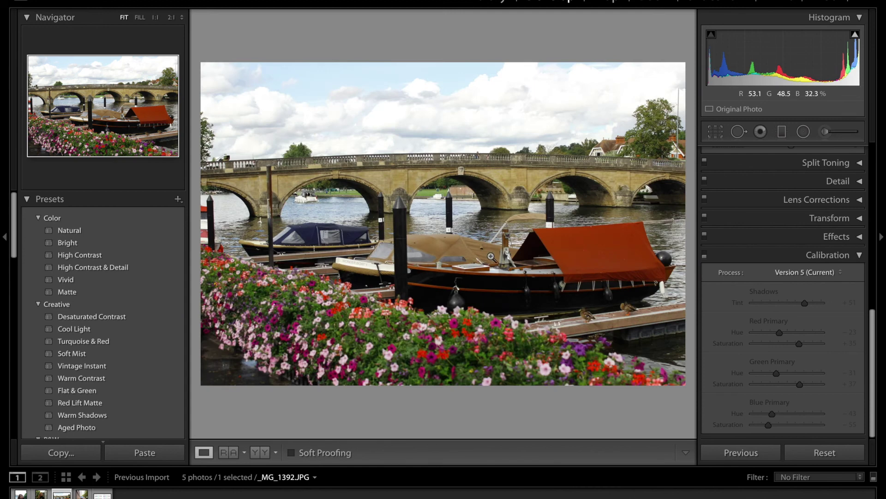
{"action": "left_click", "coordinate": [705, 255]}
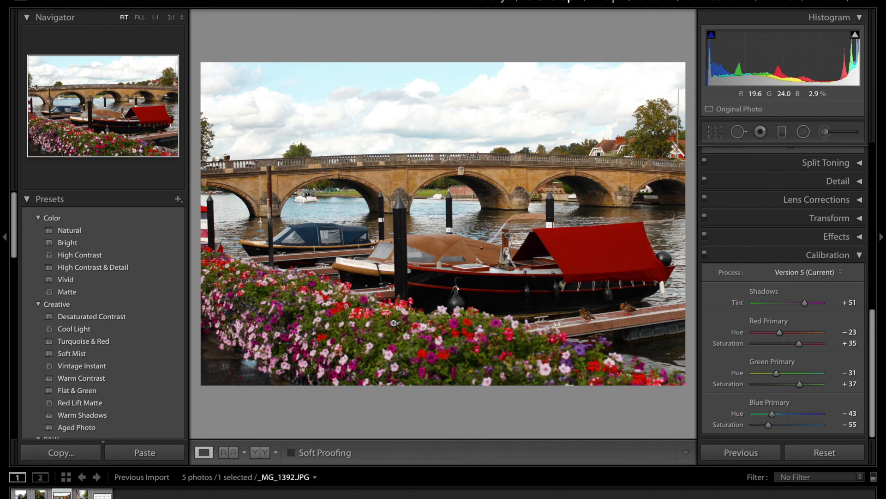
- Compare the bridge photo's before and after versions side by side, and return to the single-image view
{"action": "left_click", "coordinate": [260, 453]}
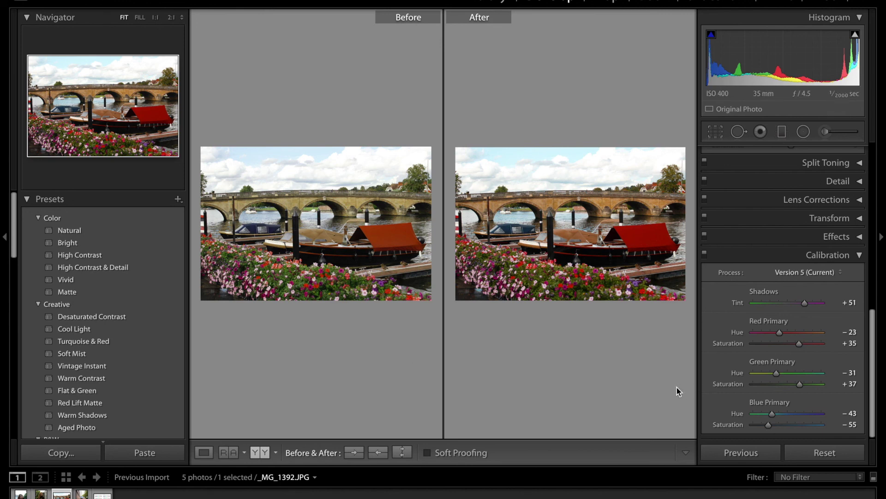
{"action": "left_click", "coordinate": [630, 240]}
{"action": "left_click", "coordinate": [618, 241]}
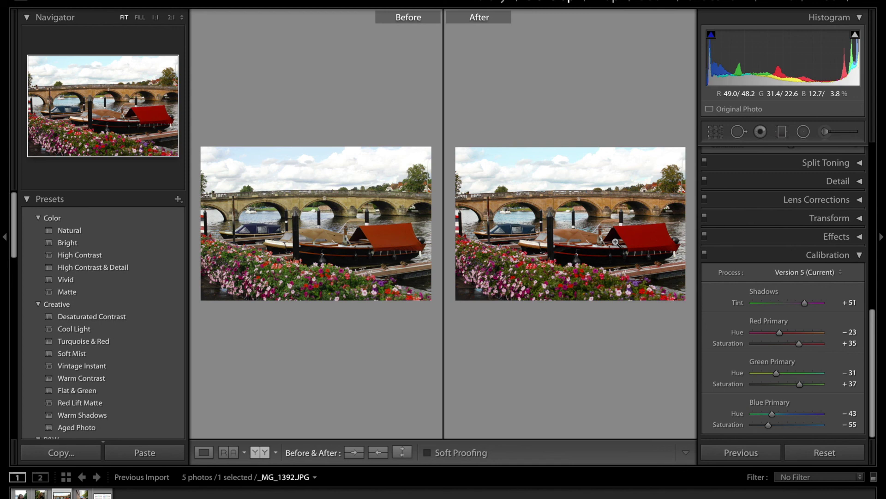
{"action": "left_click", "coordinate": [203, 453]}
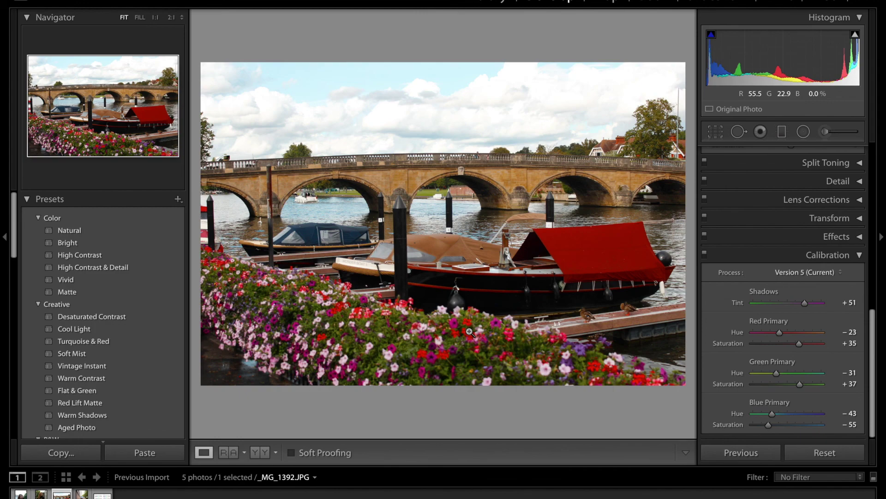